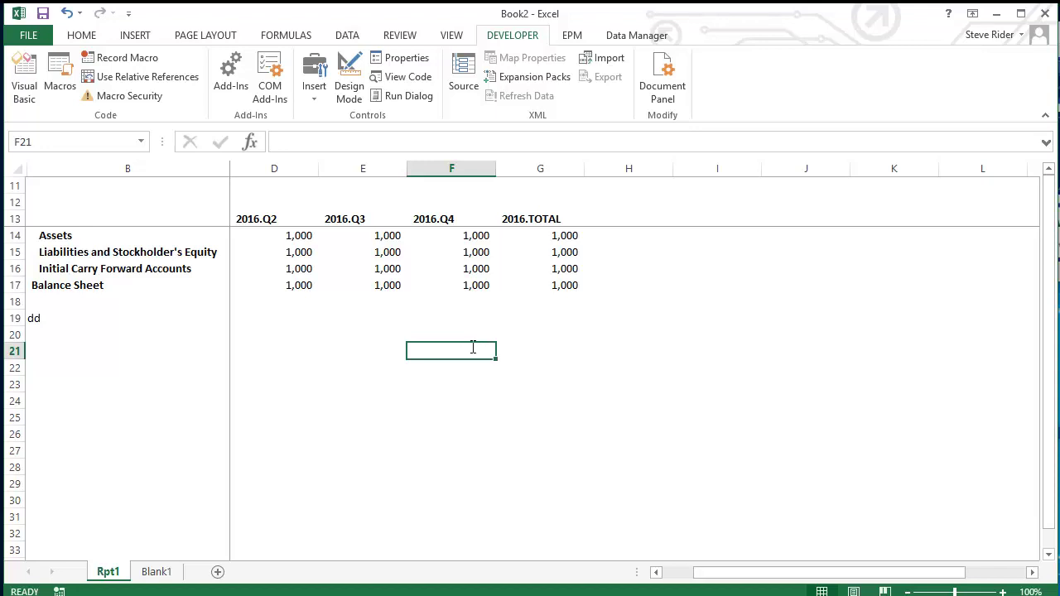
Enter a LIST_CELL_TEXT formula in cell F21 with B12:B22 as its CellRange
text(=)
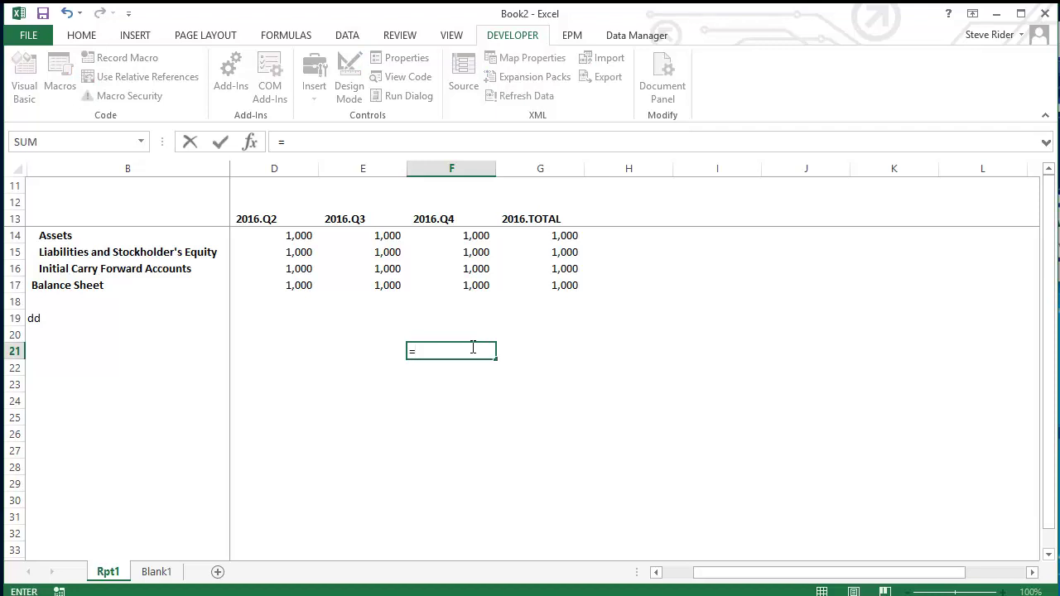
text(lis)
key(Tab)
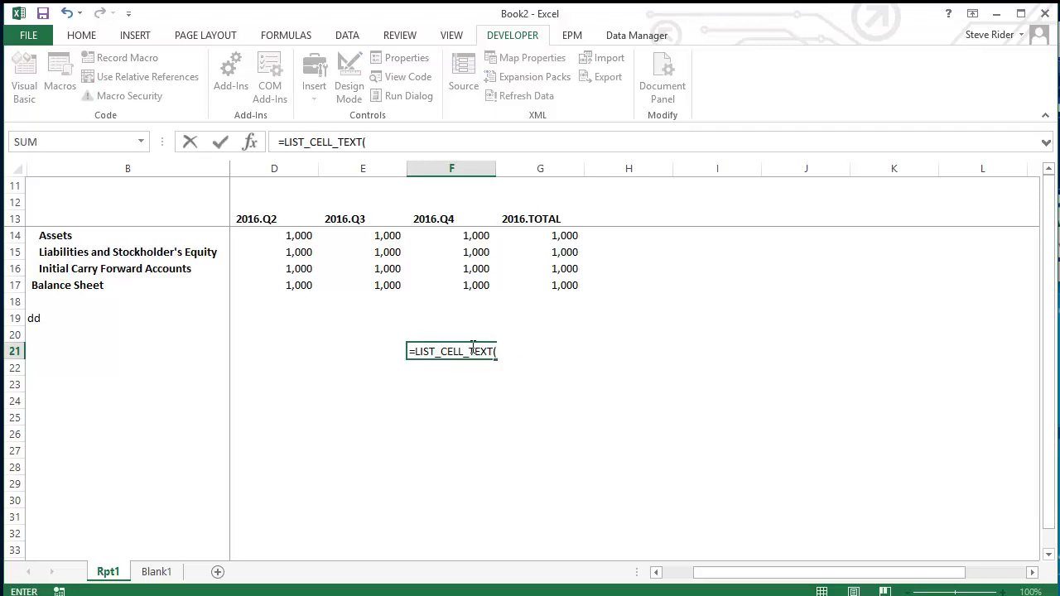
click(388, 138)
click(250, 142)
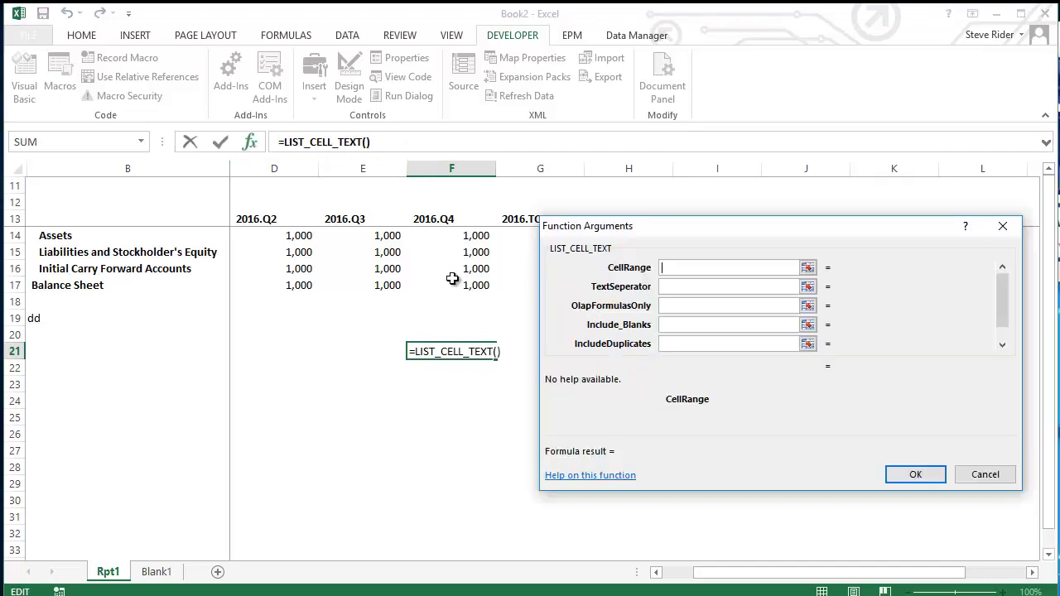
drag(149, 208, 160, 364)
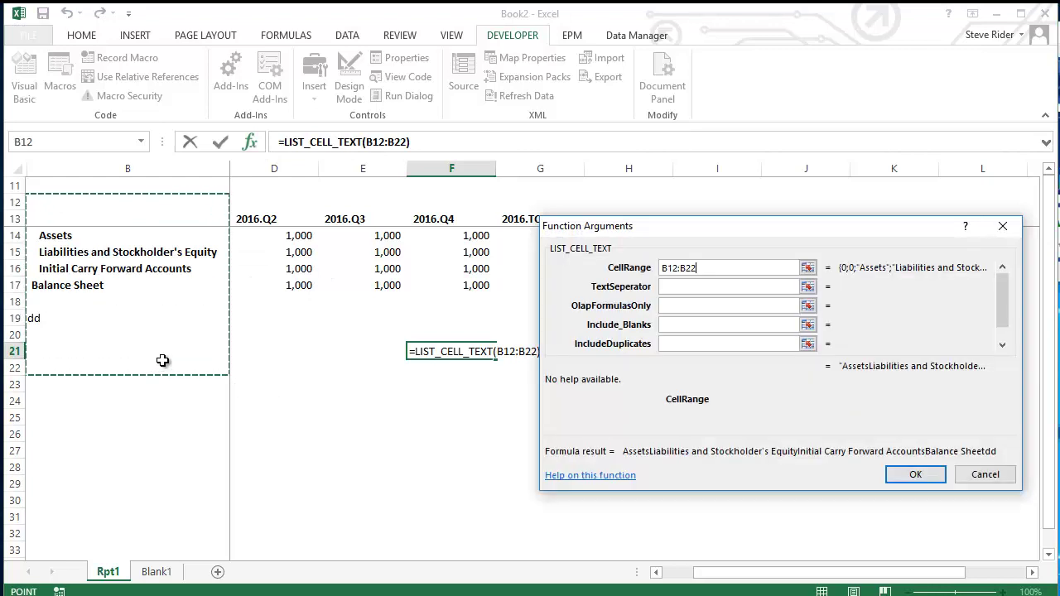
click(915, 474)
click(789, 471)
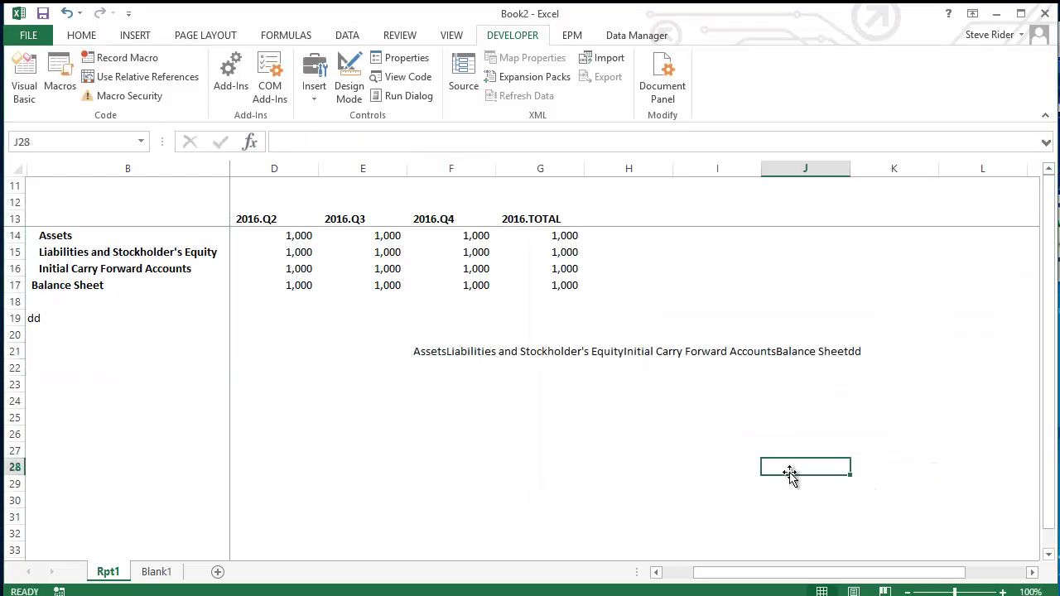
Set the text separator of the LIST_CELL_TEXT formula in F21 to a comma
click(443, 354)
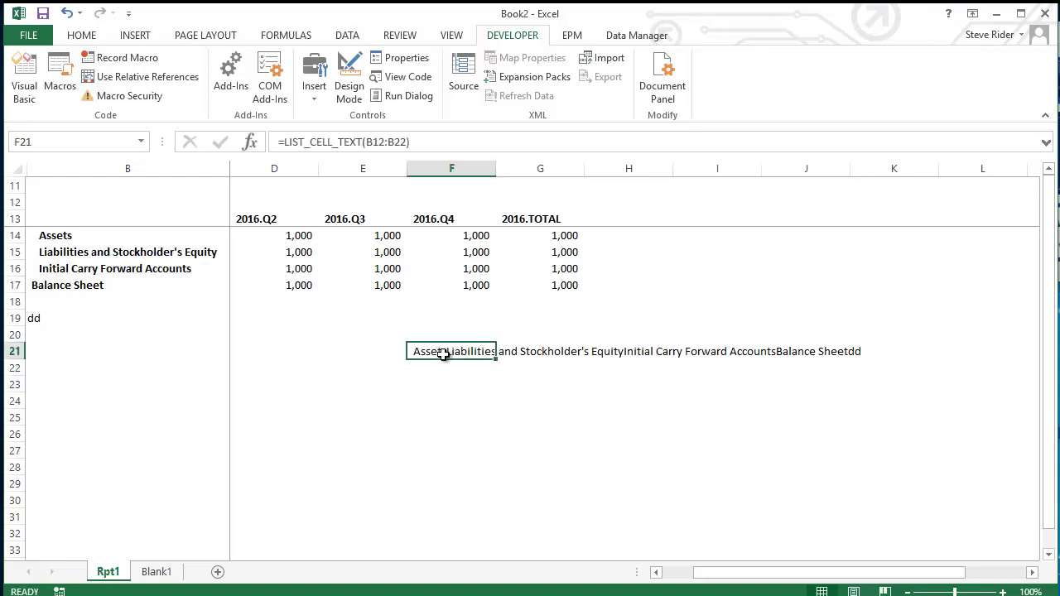
click(407, 140)
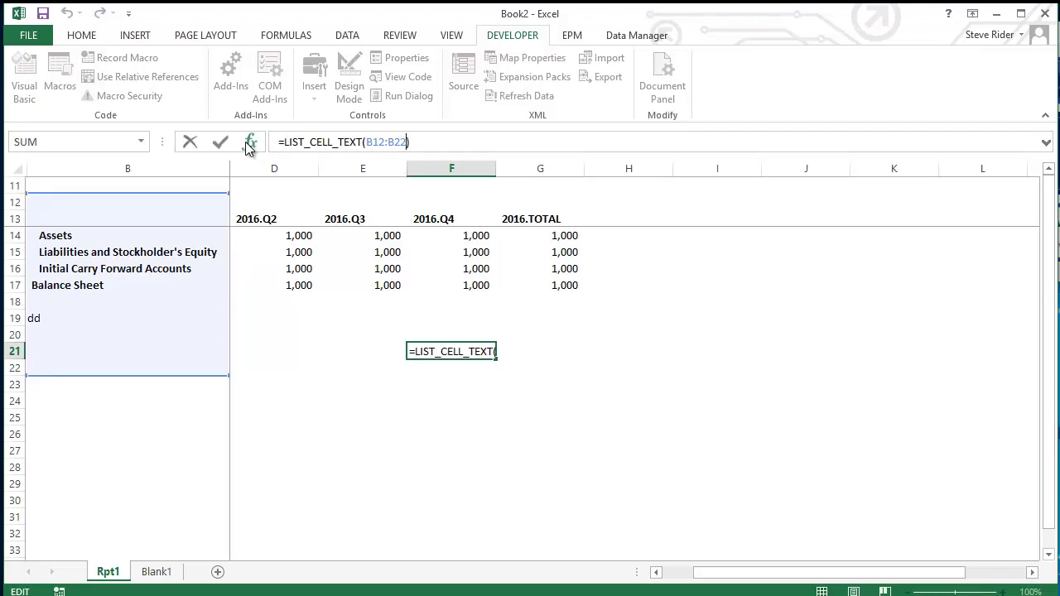
click(249, 142)
click(698, 286)
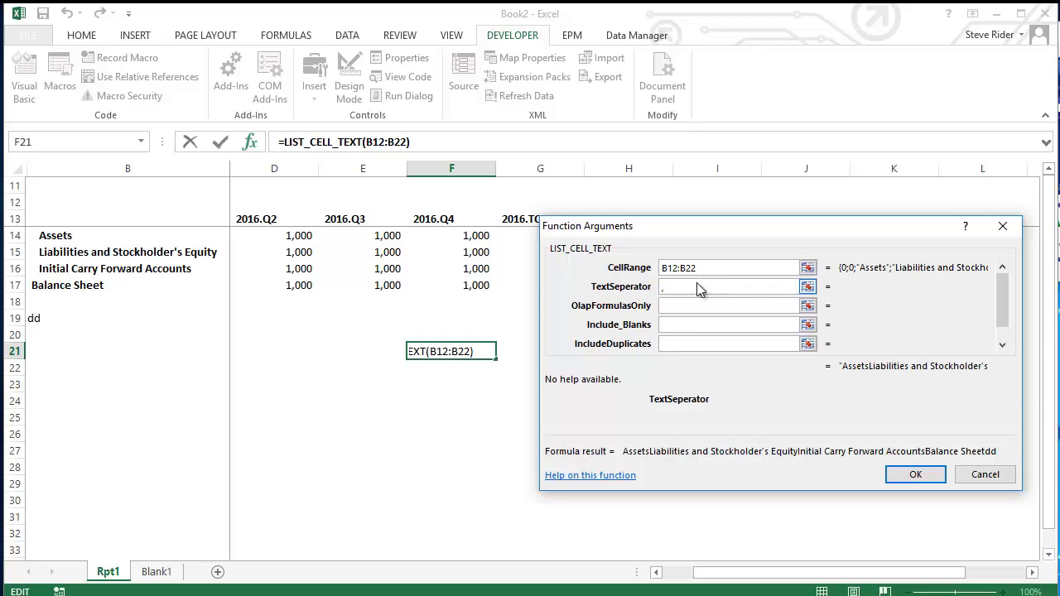
text(,)
key(Tab)
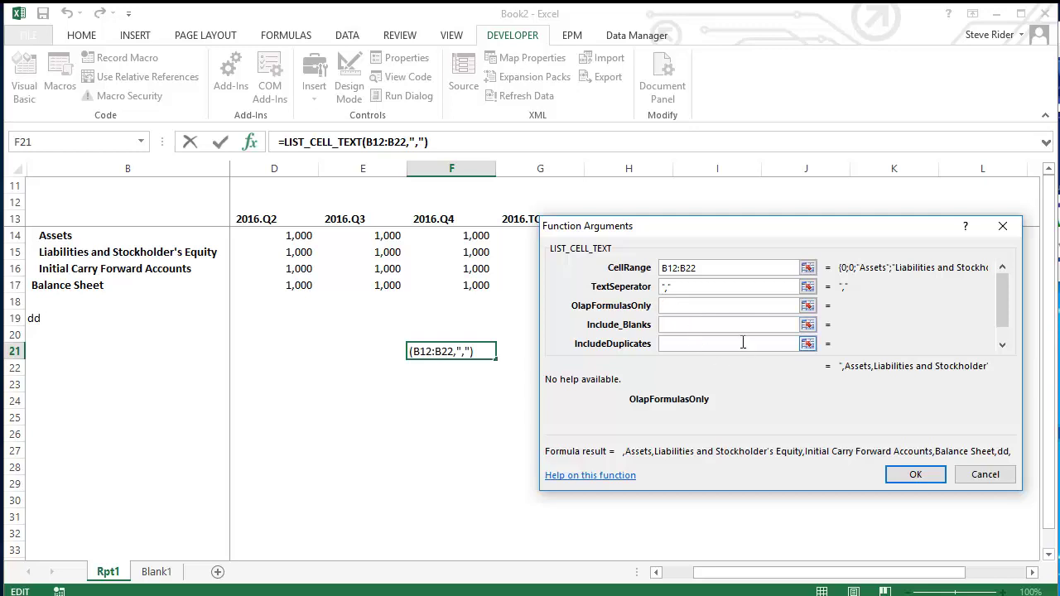
click(920, 476)
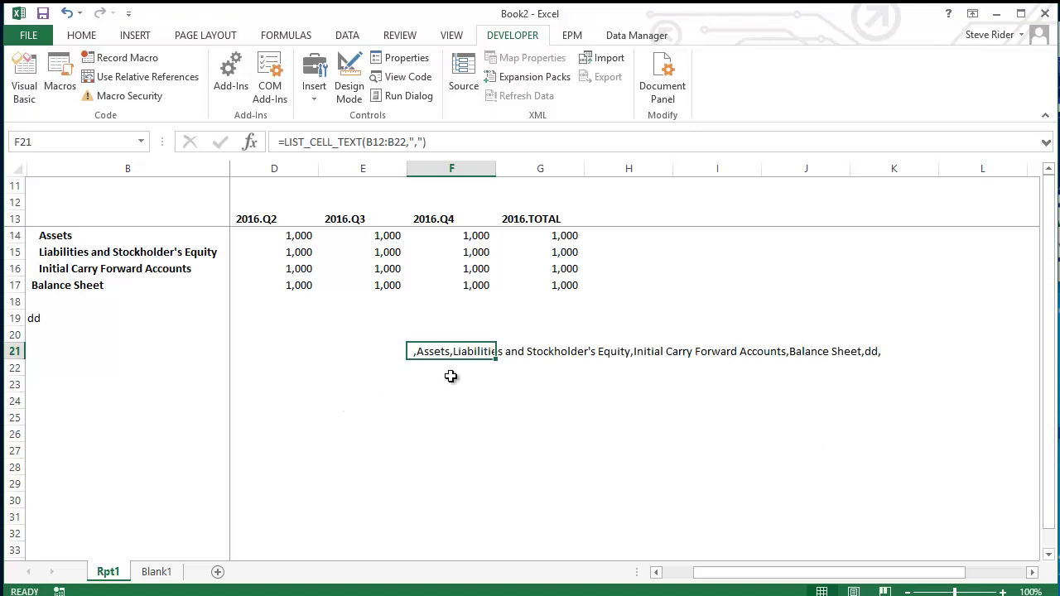
Enter the duplicate text dd in cell B18, directly below the Balance Sheet label
drag(67, 220, 105, 364)
click(119, 320)
click(110, 301)
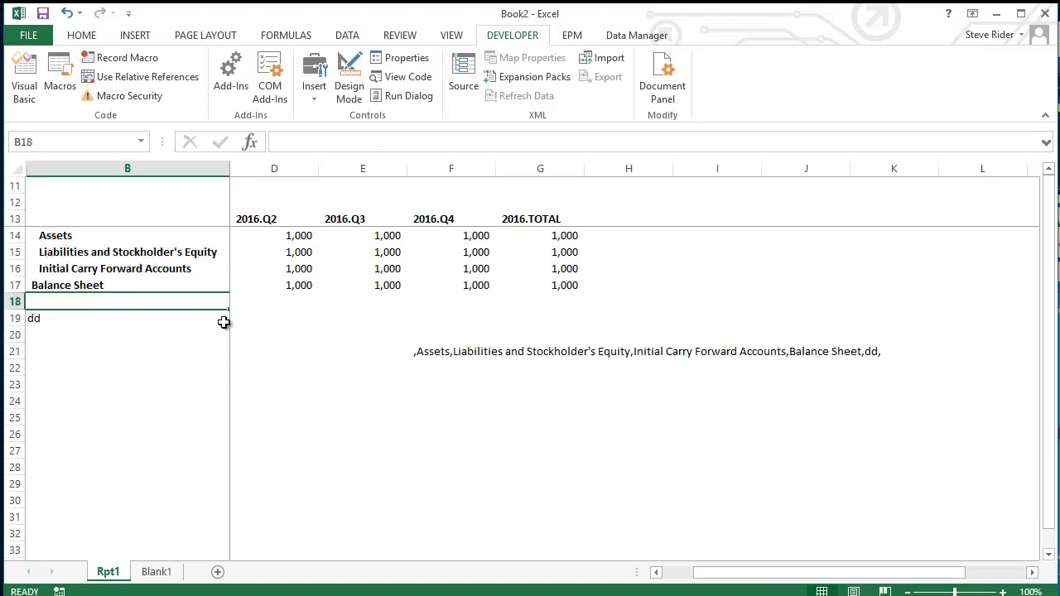
text(dd)
key(Return)
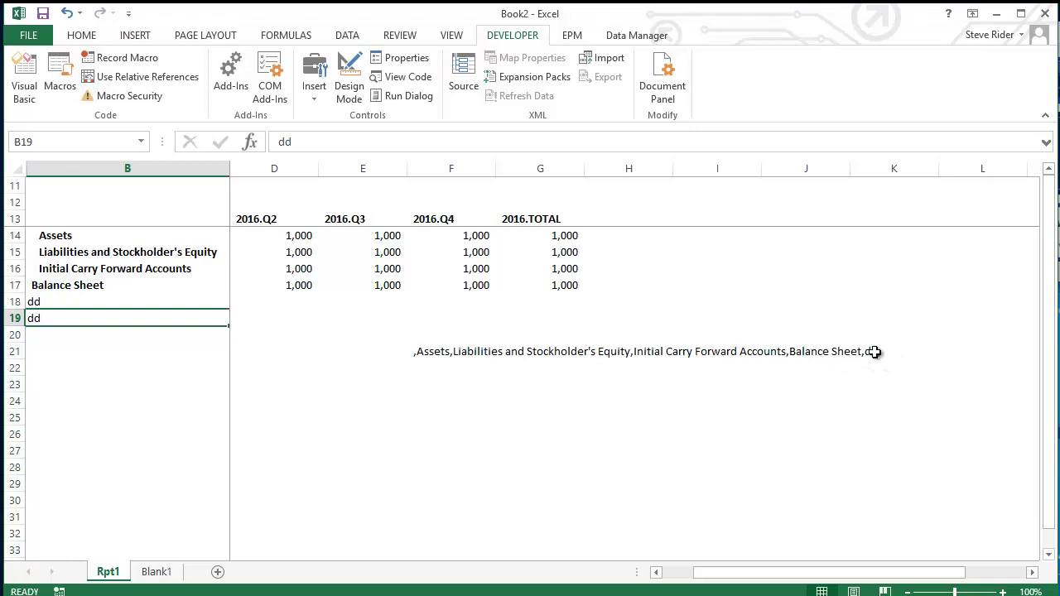
Set the IncludeDuplicates argument of the LIST_CELL_TEXT formula in F21 to TRUE
click(442, 346)
drag(77, 302, 78, 321)
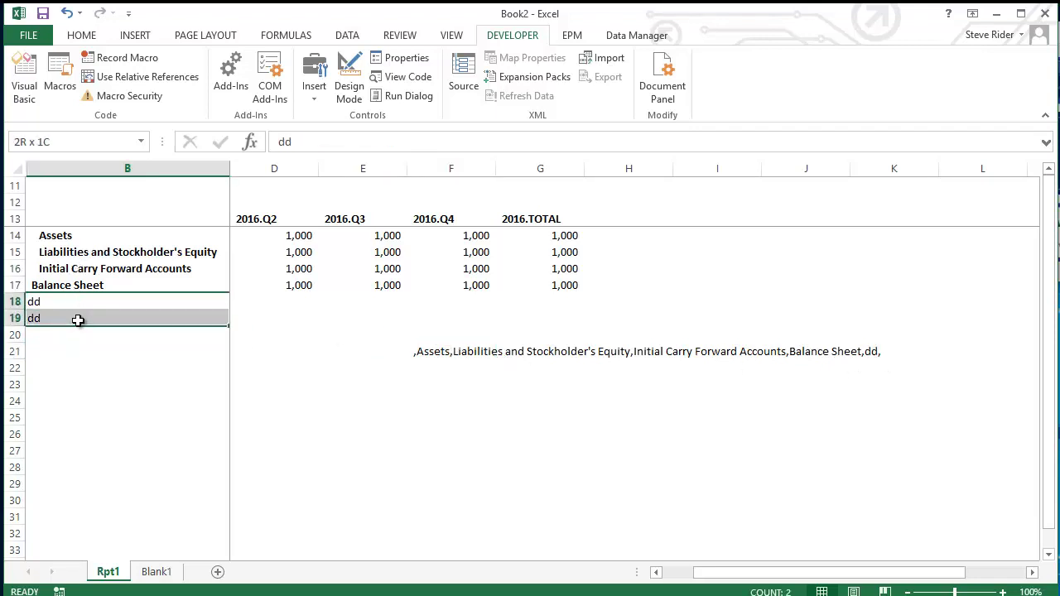
click(459, 348)
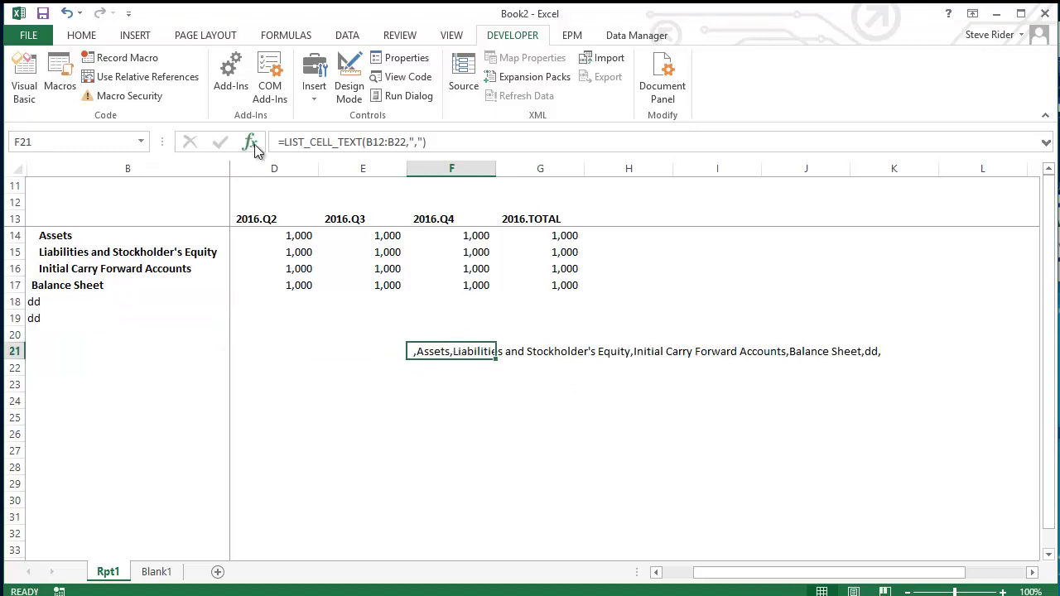
click(250, 143)
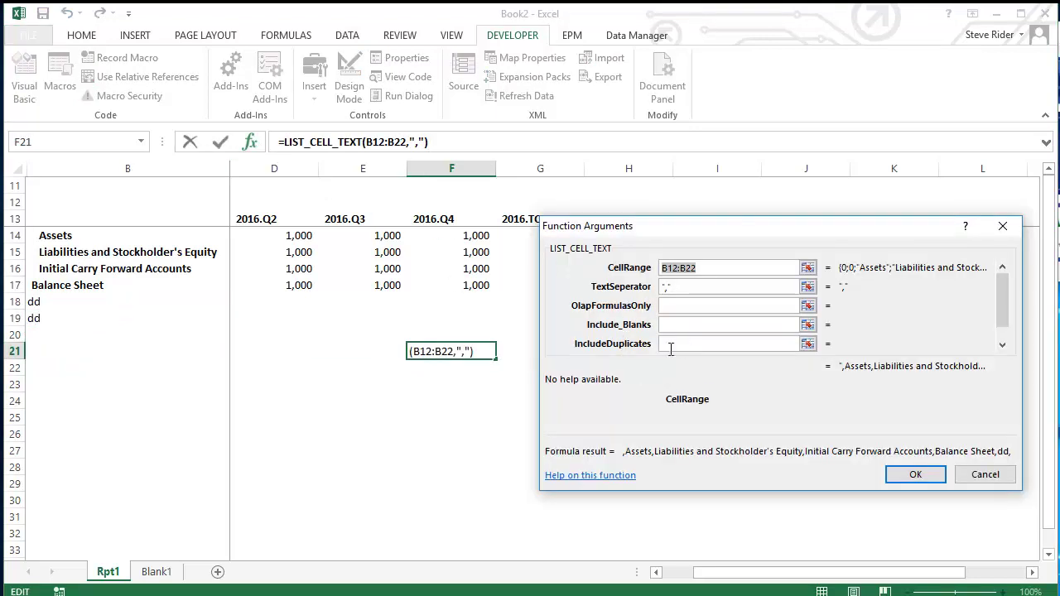
click(682, 324)
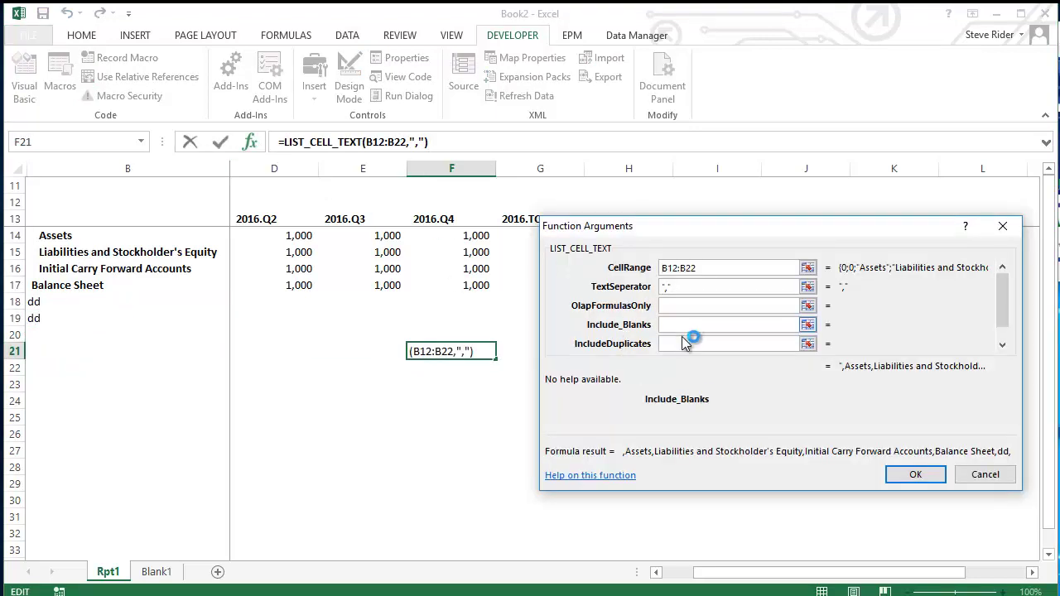
click(682, 341)
text(TR)
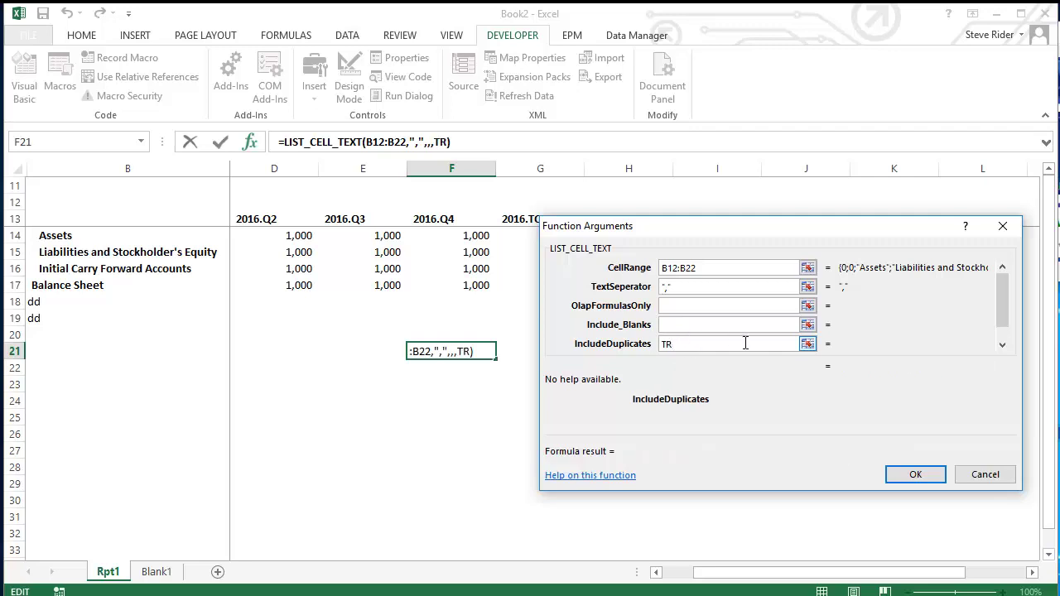
text(UE)
key(Return)
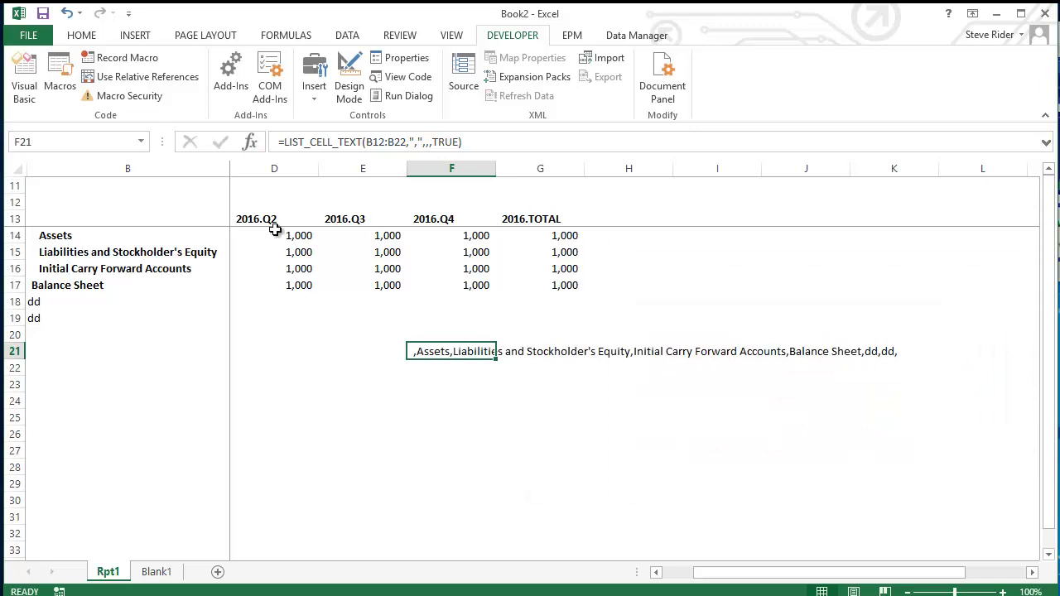
Set the TrimBeginningAndEnd argument of the formula in F21 to TRUE
click(249, 142)
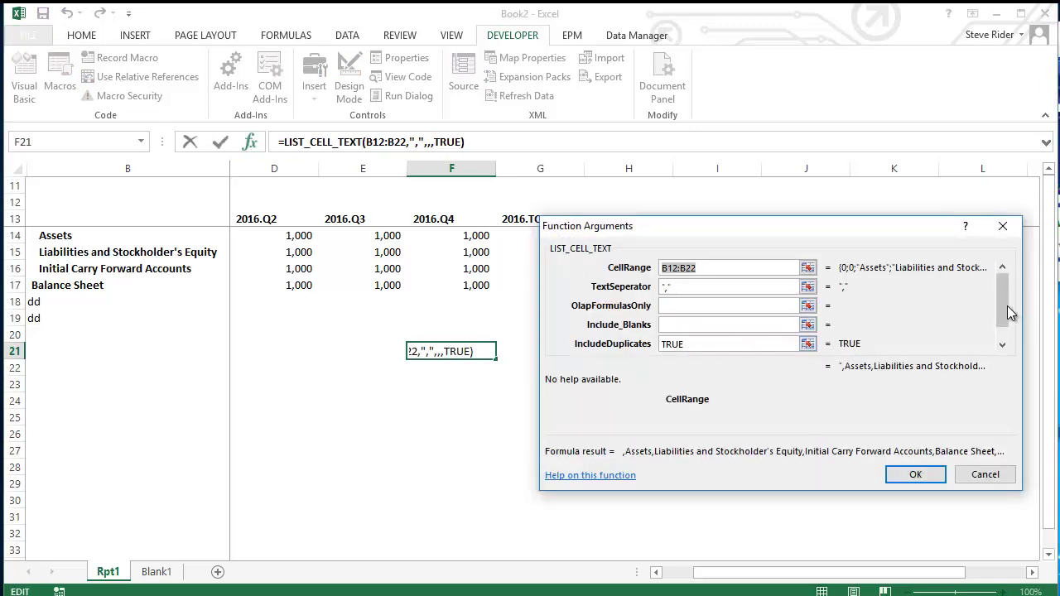
click(1001, 344)
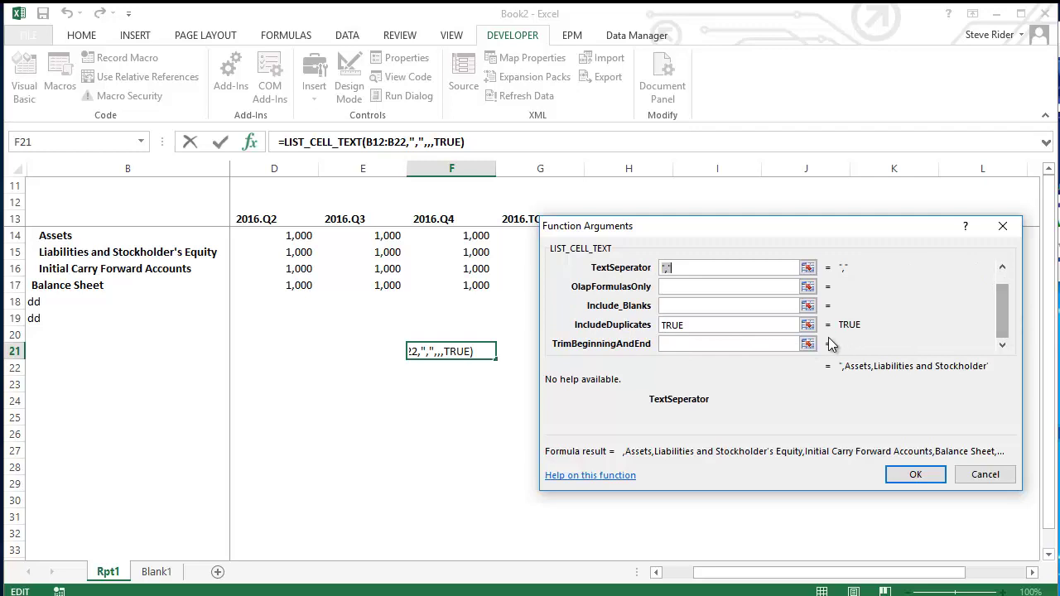
click(711, 341)
text(TRUE)
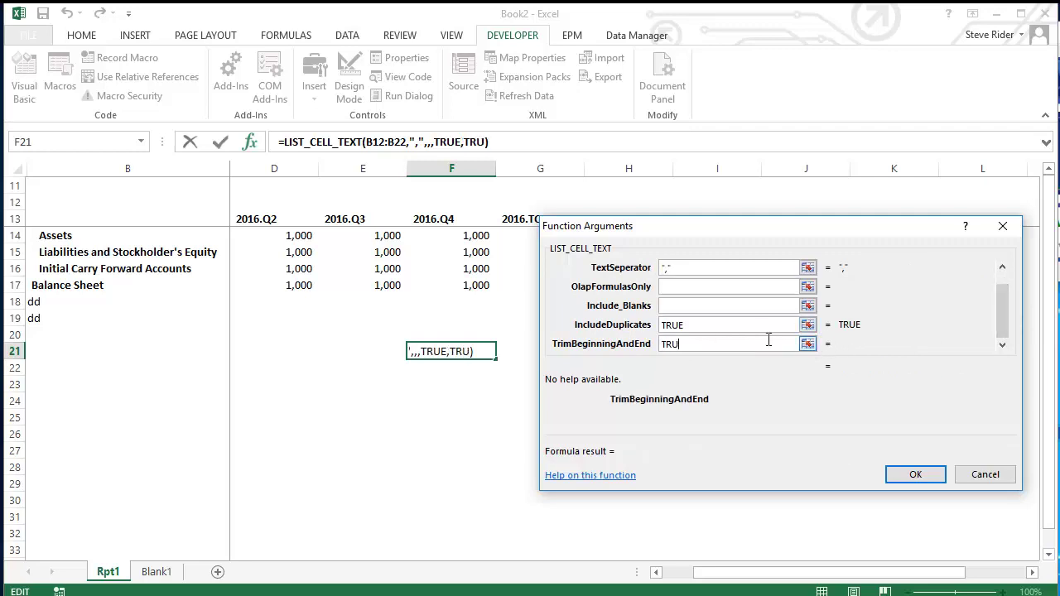
key(Return)
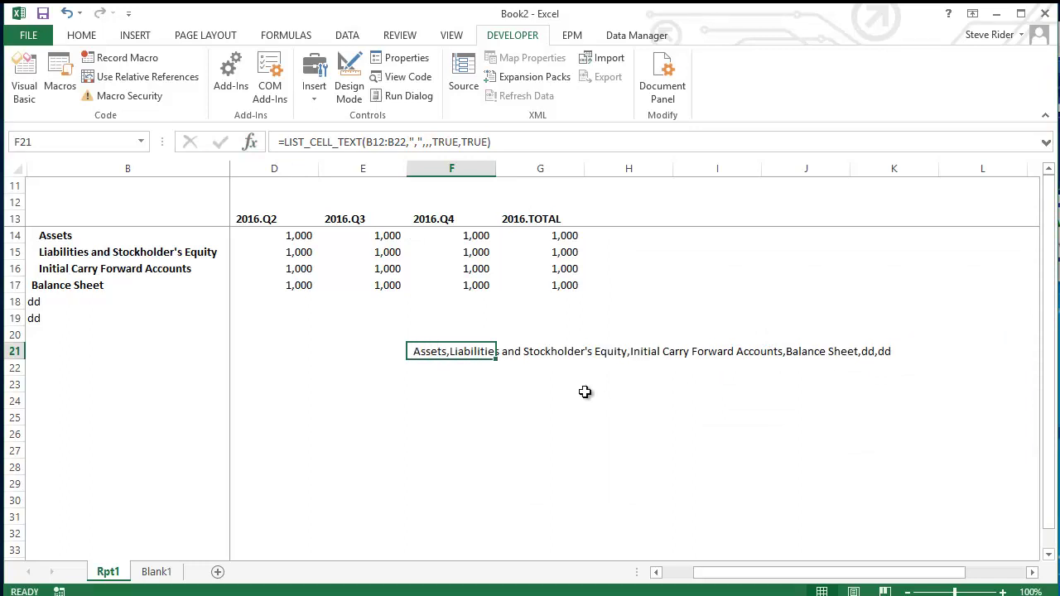
Remove the TrimBeginningAndEnd argument from the F21 formula, keeping its TRUE value on the clipboard
click(484, 143)
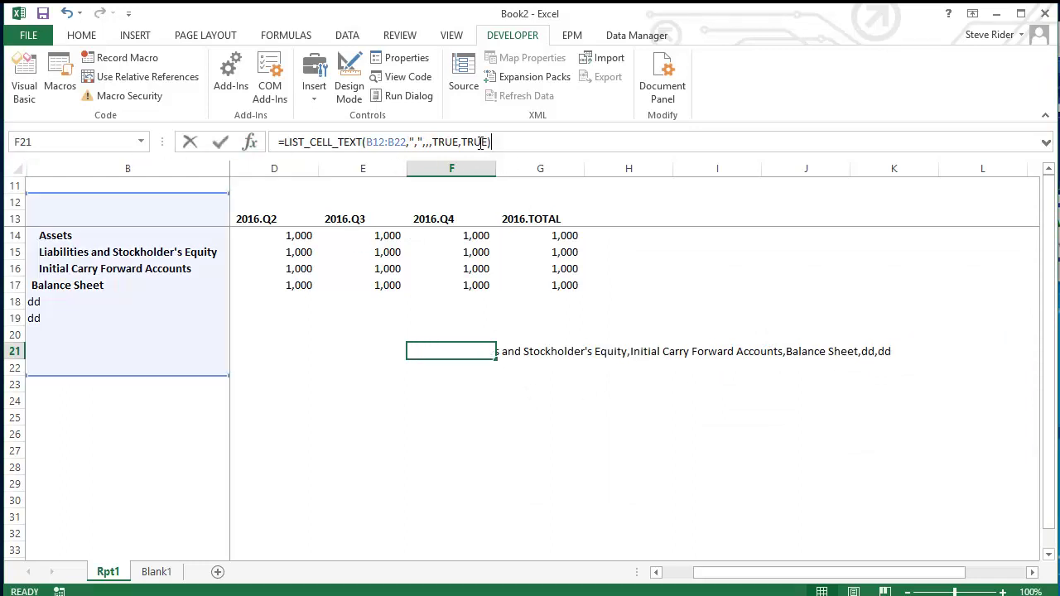
double_click(482, 142)
key(ctrl+c)
text(TRUE)
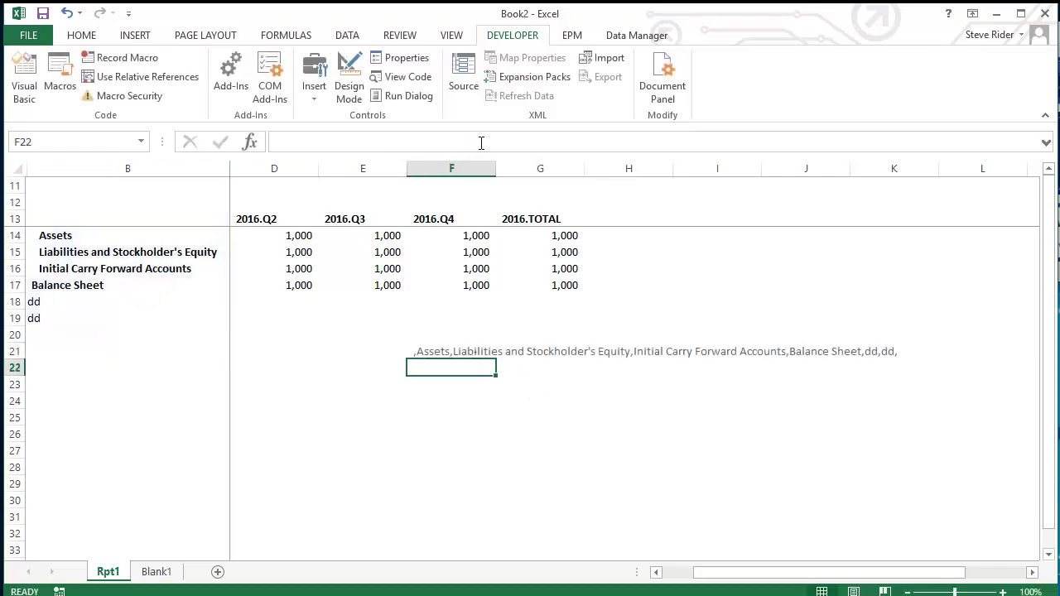
key(Return)
Set the OlapFormulasOnly argument of the F21 formula to TRUE, leaving IncludeDuplicates at TRUE
click(455, 350)
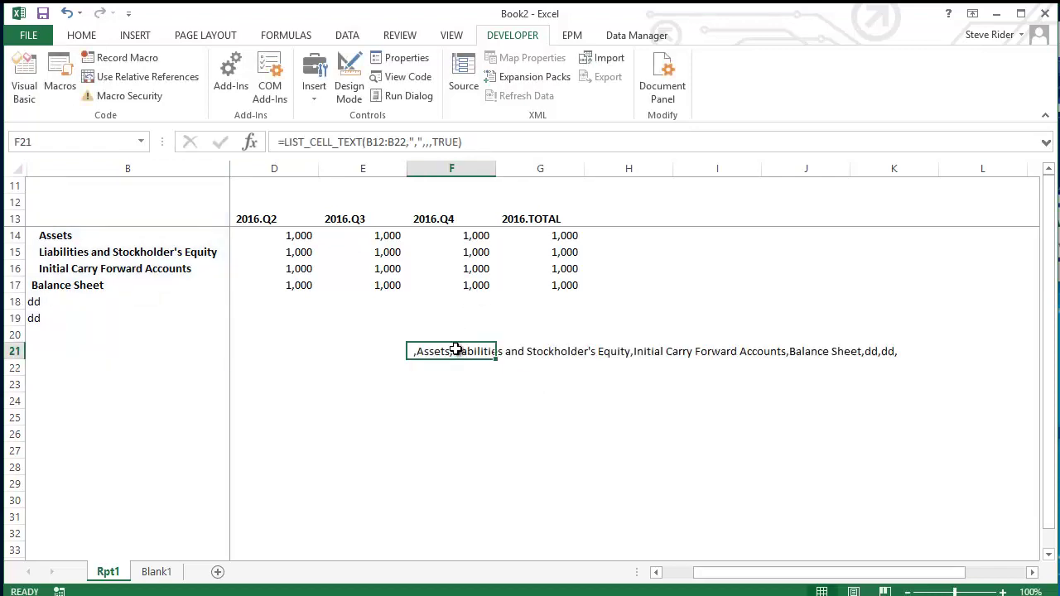
click(249, 142)
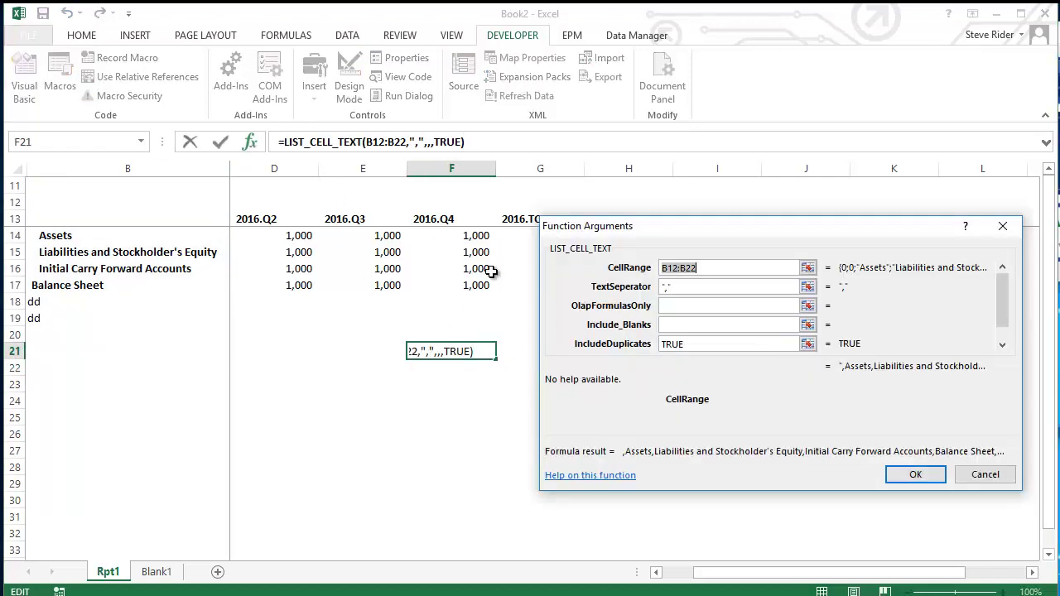
click(678, 324)
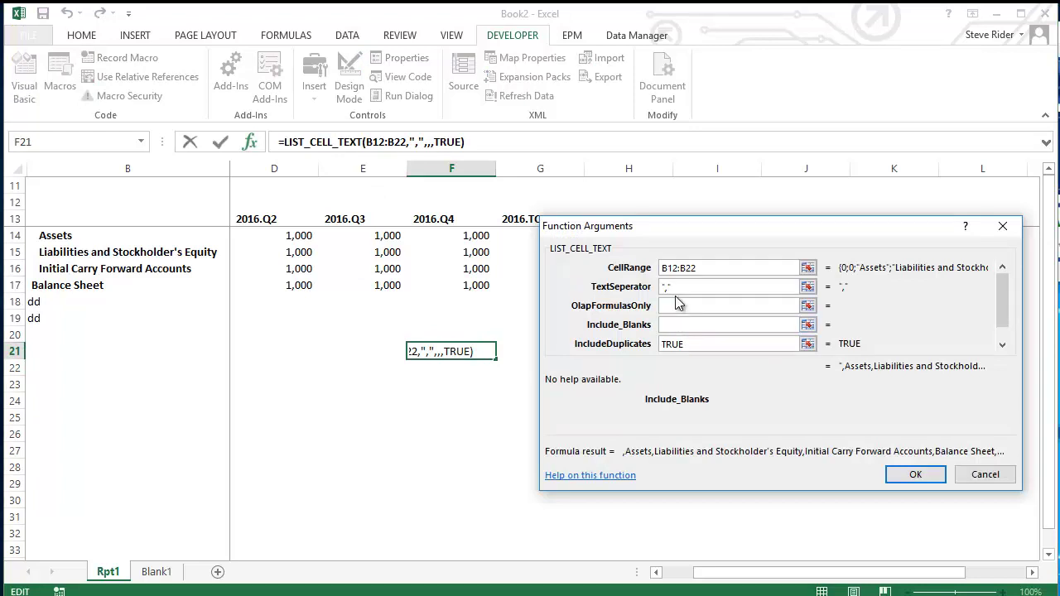
click(678, 306)
click(682, 344)
double_click(682, 344)
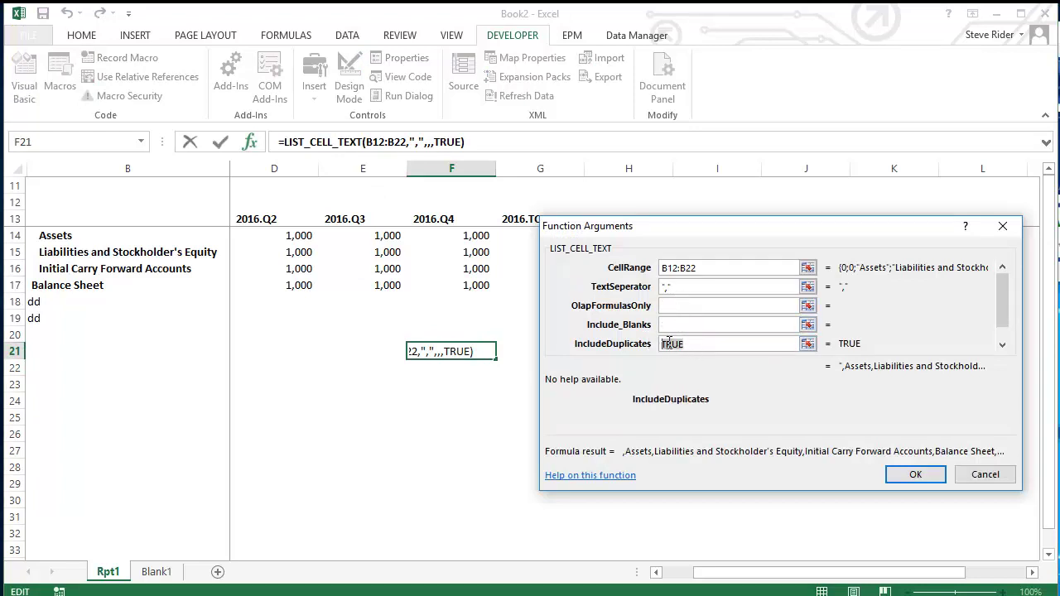
click(699, 303)
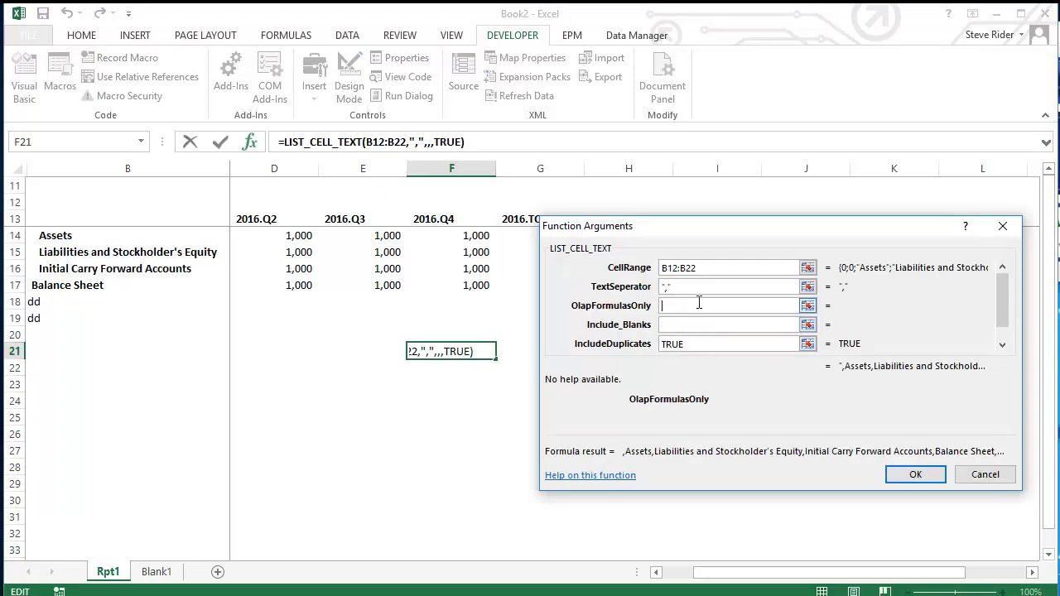
key(ctrl+v)
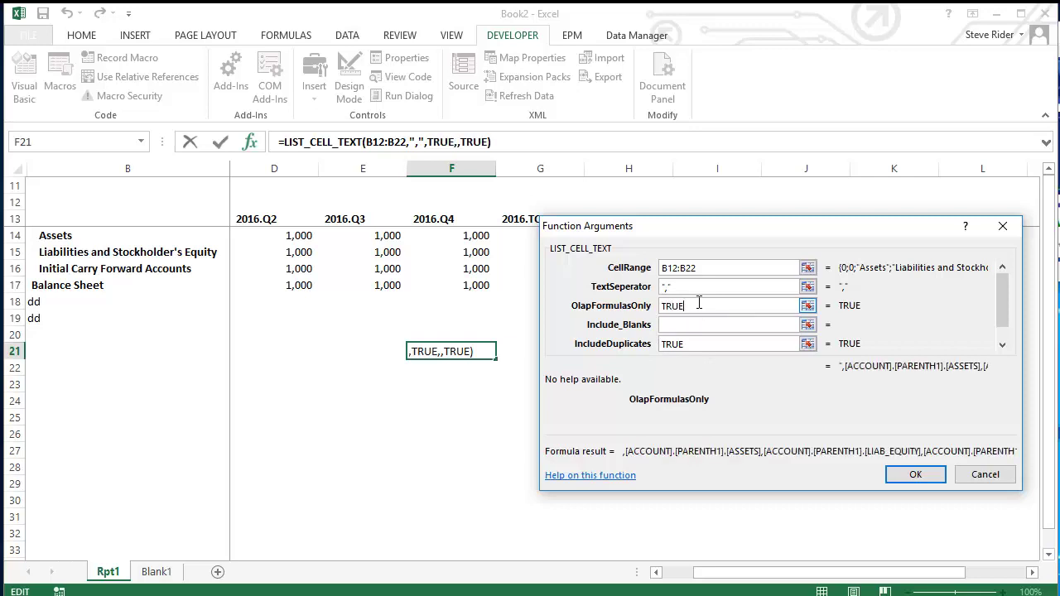
key(Return)
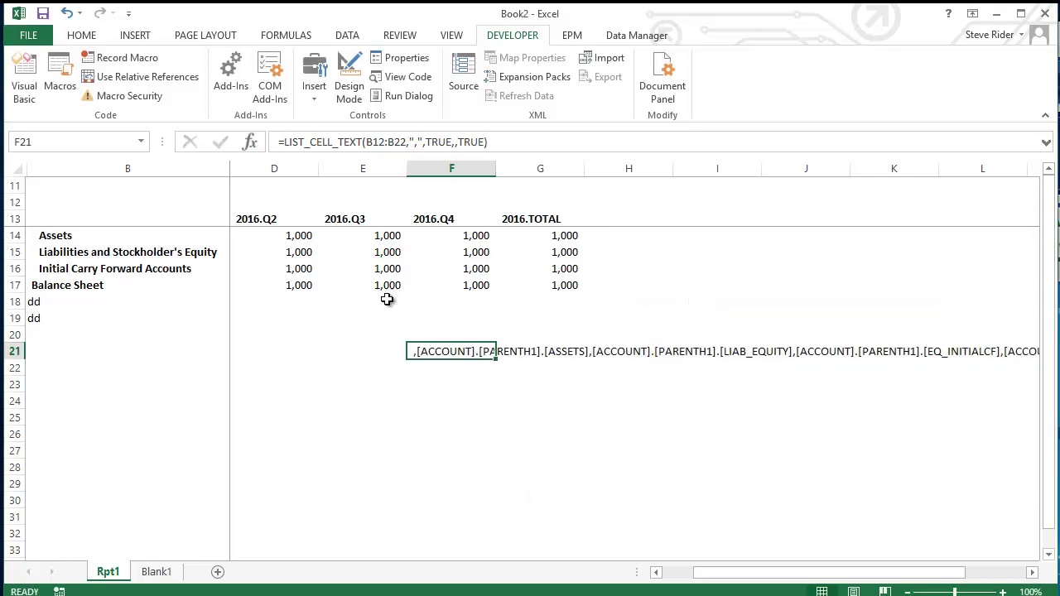
Examine the member formula behind the Initial Carry Forward Accounts label in B16
click(121, 266)
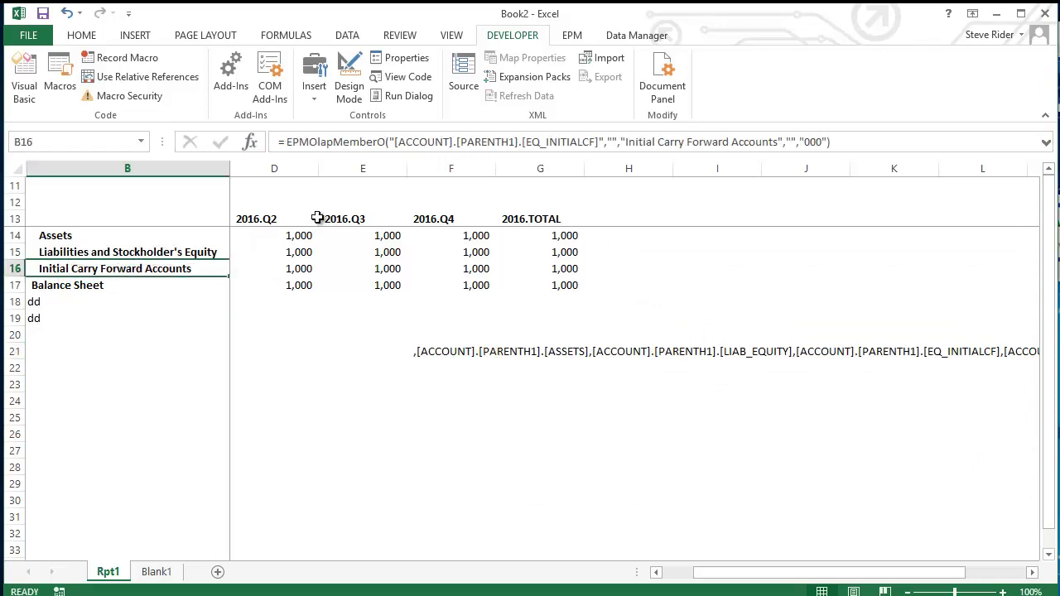
click(439, 363)
click(435, 337)
Set the TrimBeginningAndEnd argument of the LIST_CELL_TEXT formula in F21 to TRUE
click(433, 350)
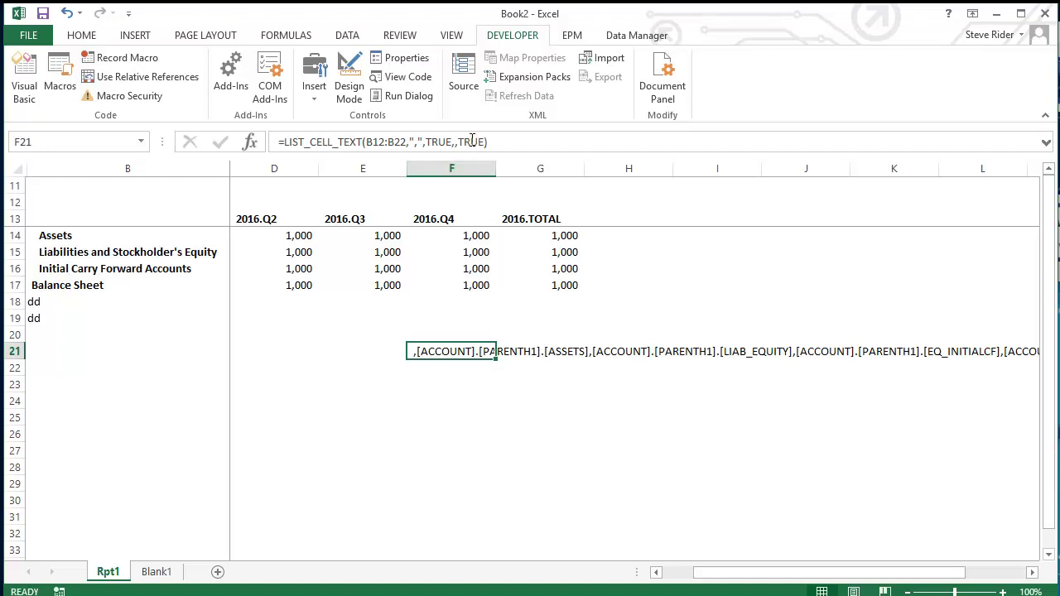
click(250, 142)
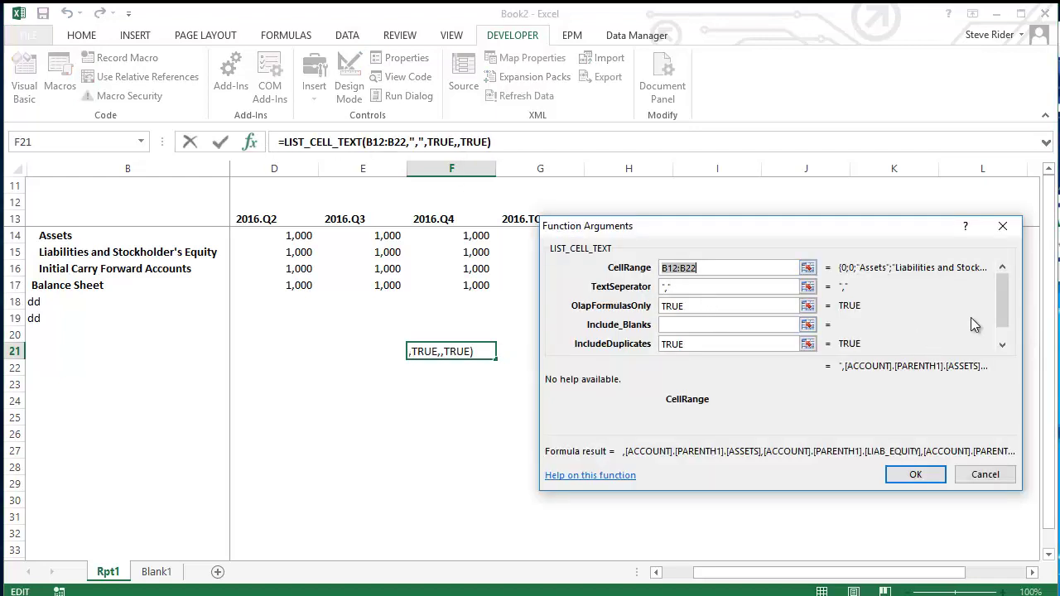
drag(1007, 323, 1006, 332)
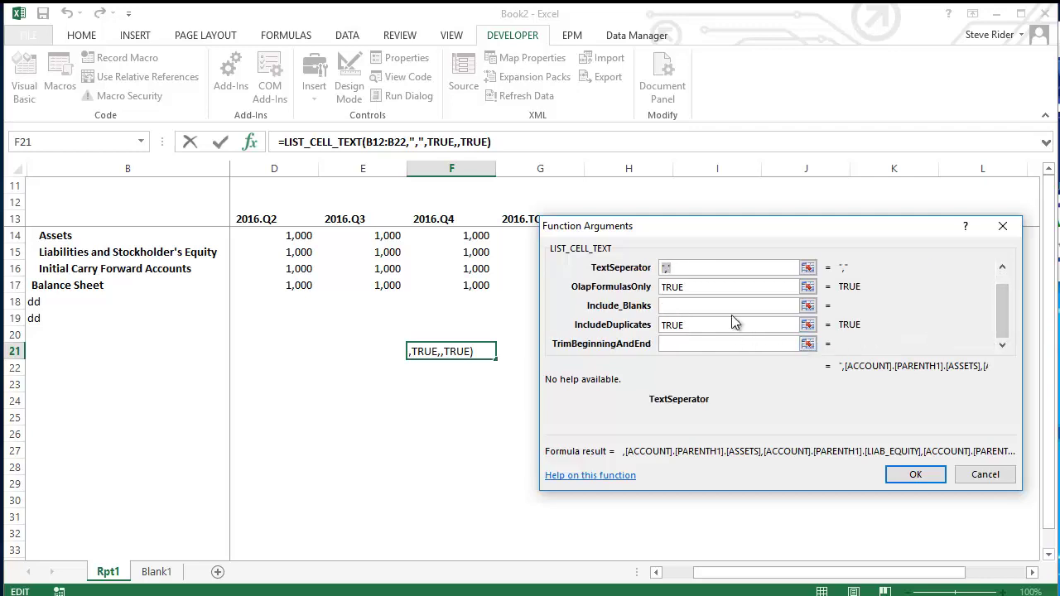
click(721, 343)
text(TRUE)
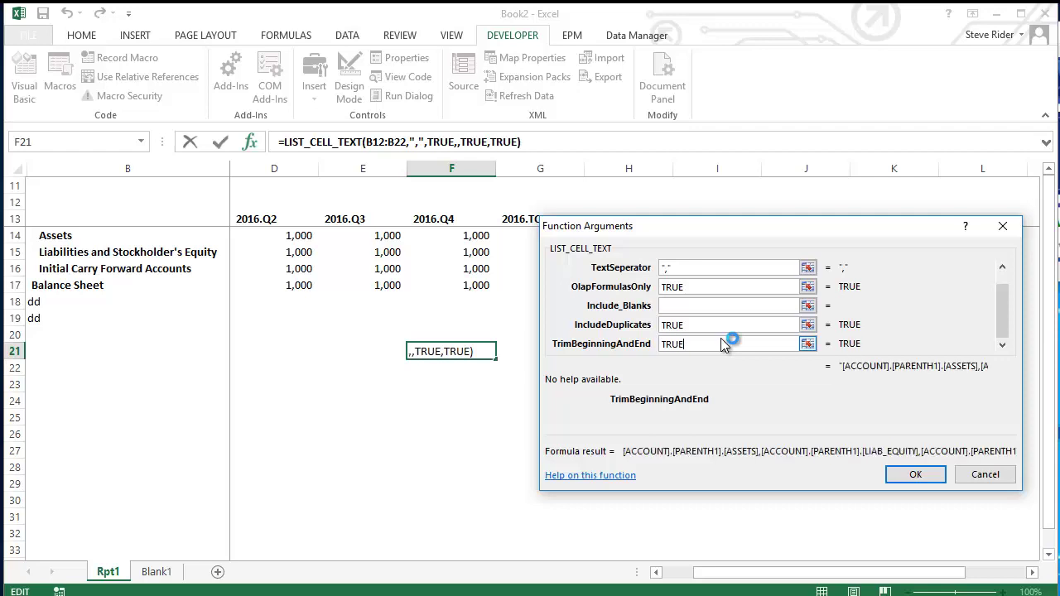
click(910, 473)
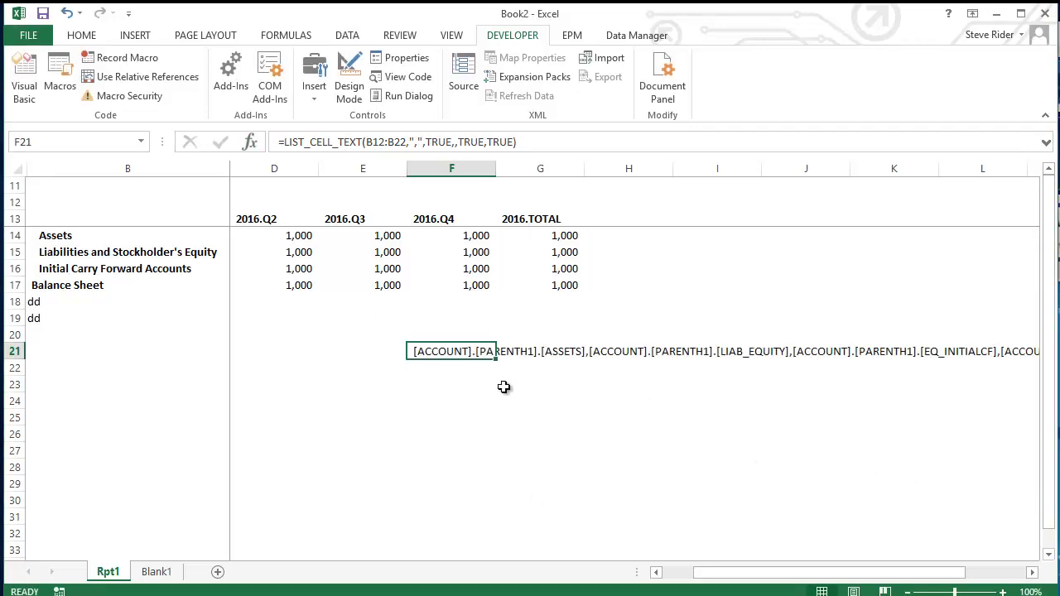
Bring the Formula Review workbook in front of Book2 and open its IFs sheet
click(444, 386)
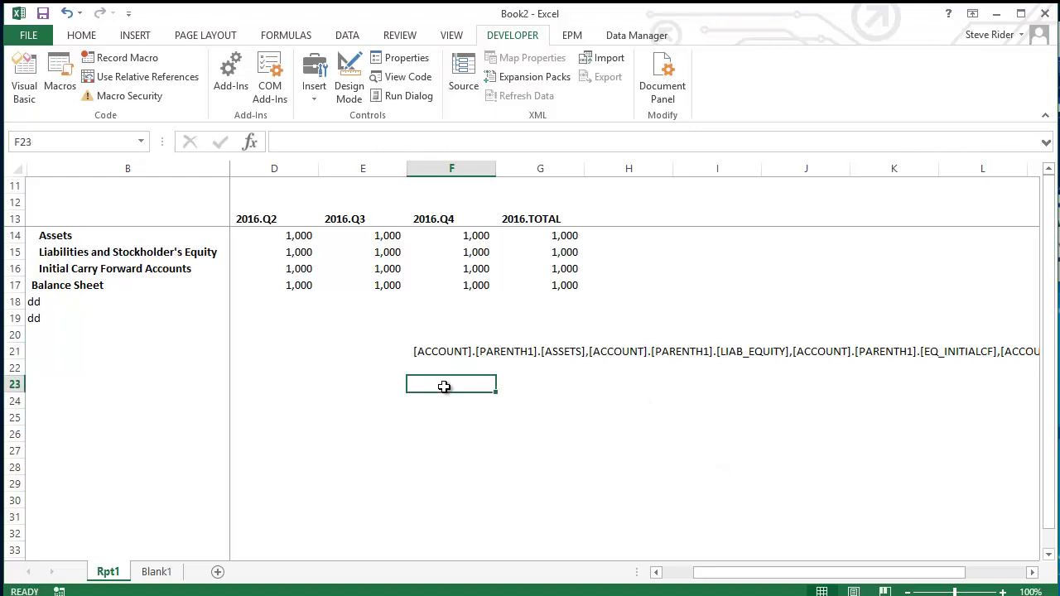
key(alt+F11)
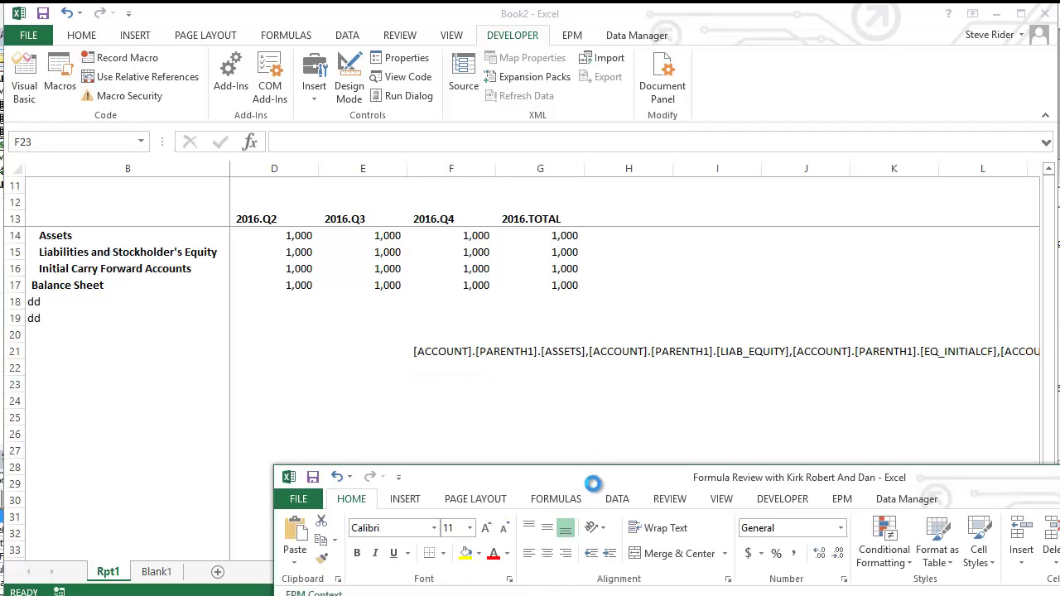
drag(627, 491, 384, 4)
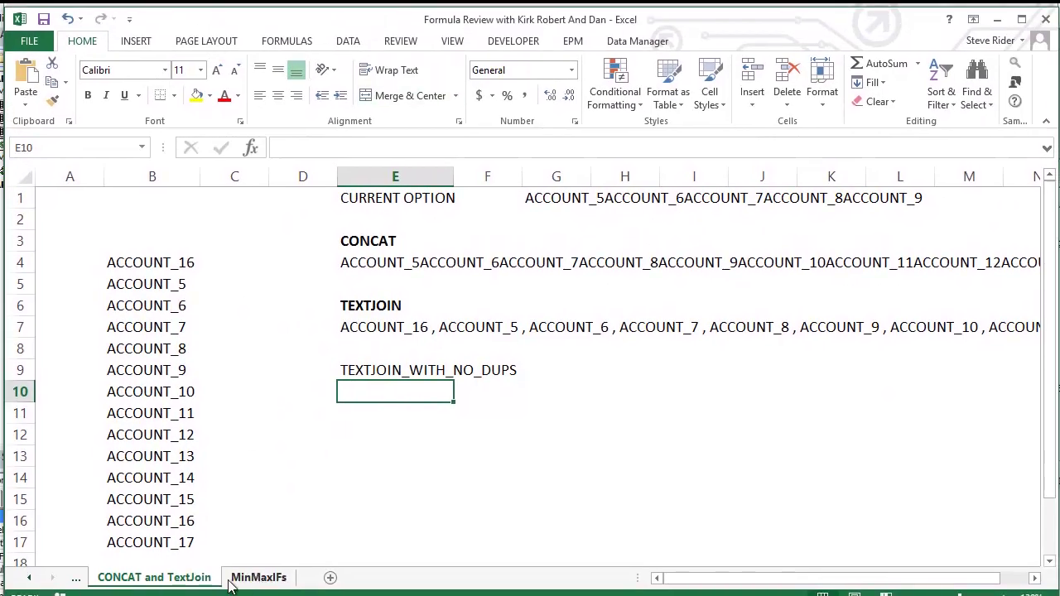
click(30, 578)
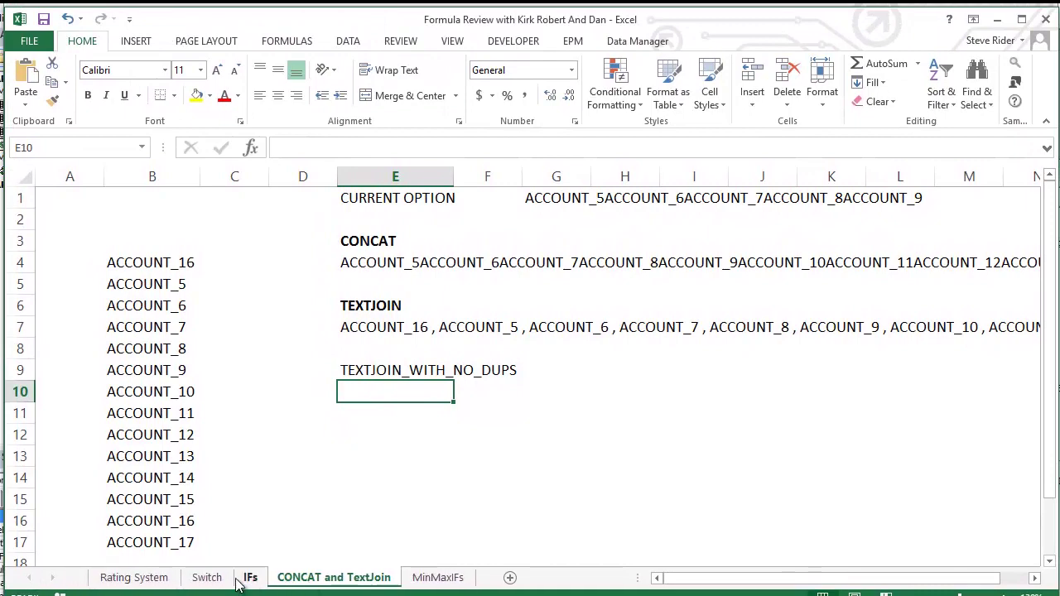
click(239, 579)
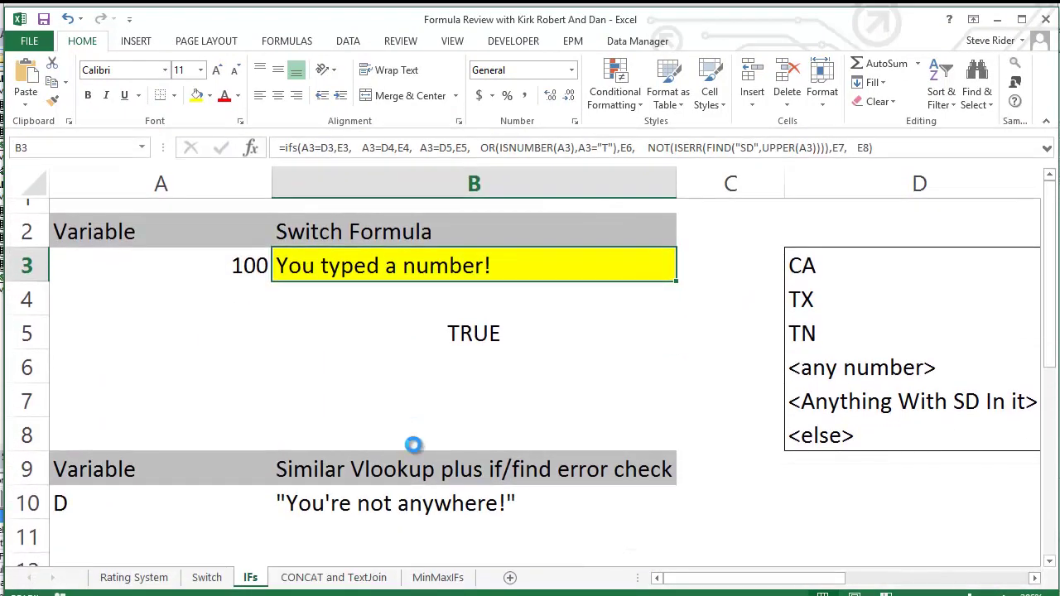
Examine the cell references in the ifs formula in B3 and compare it with the IFERROR and VLOOKUP version in B10
scroll(413, 445, down, 3)
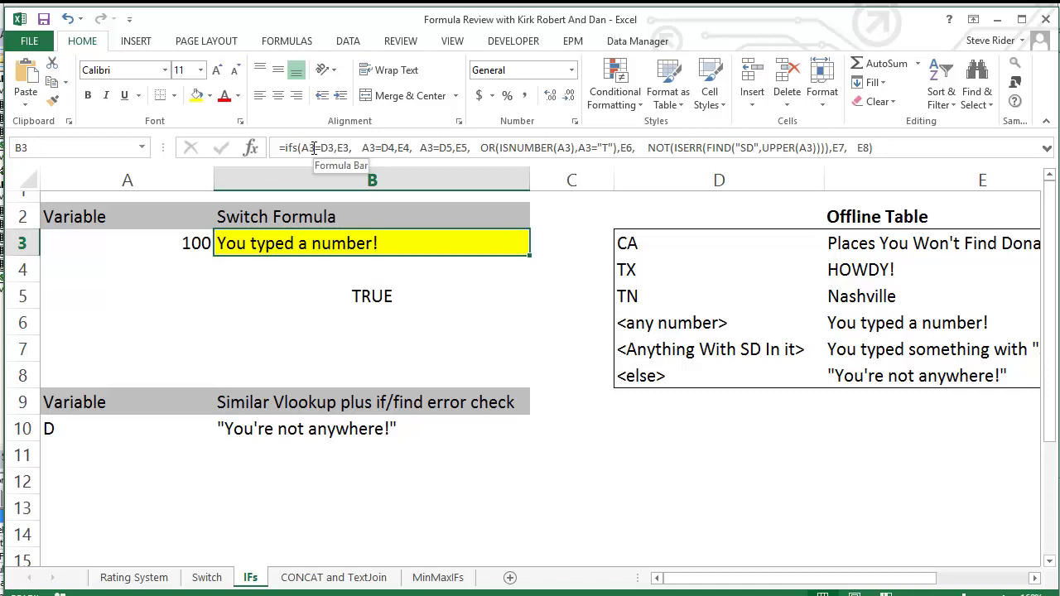
click(314, 147)
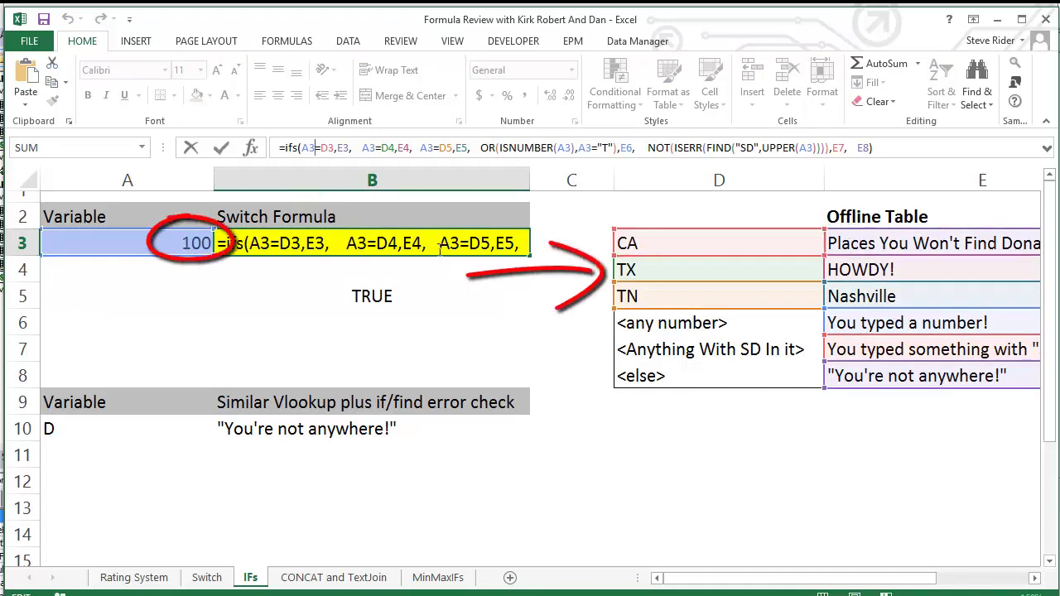
key(Escape)
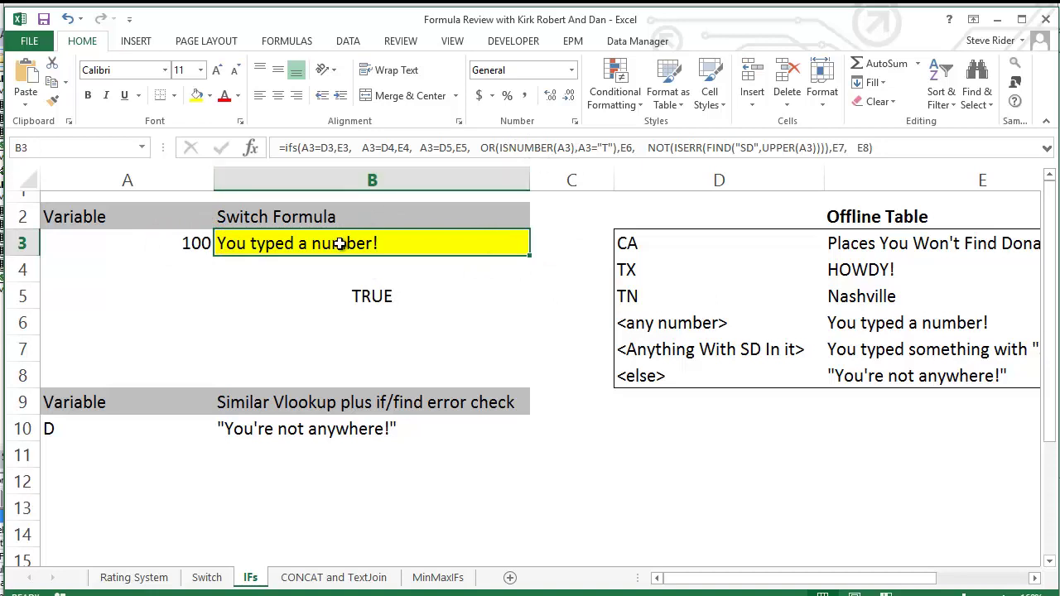
click(627, 143)
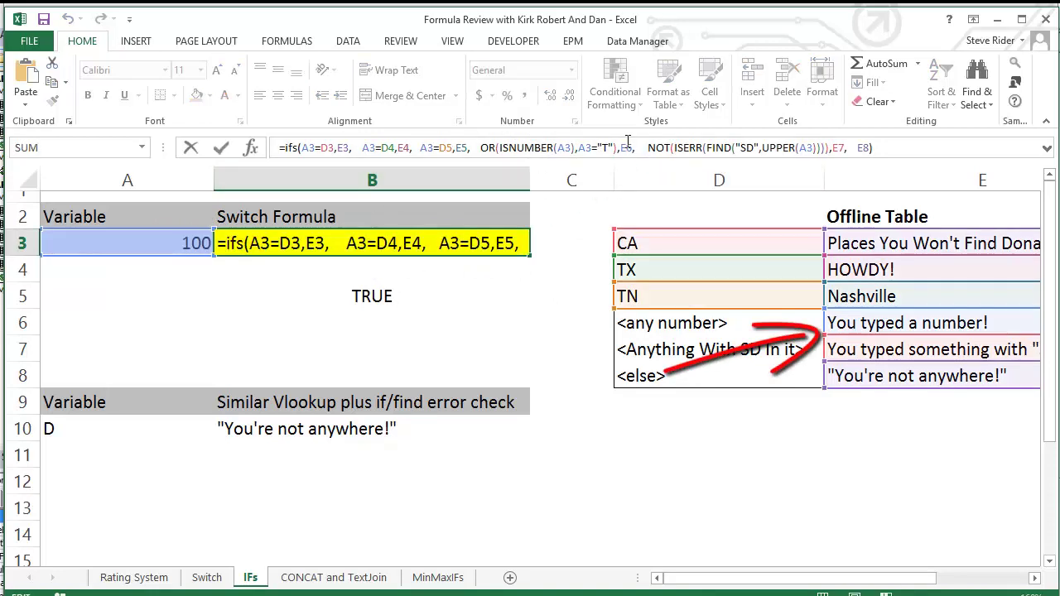
key(ctrl+Return)
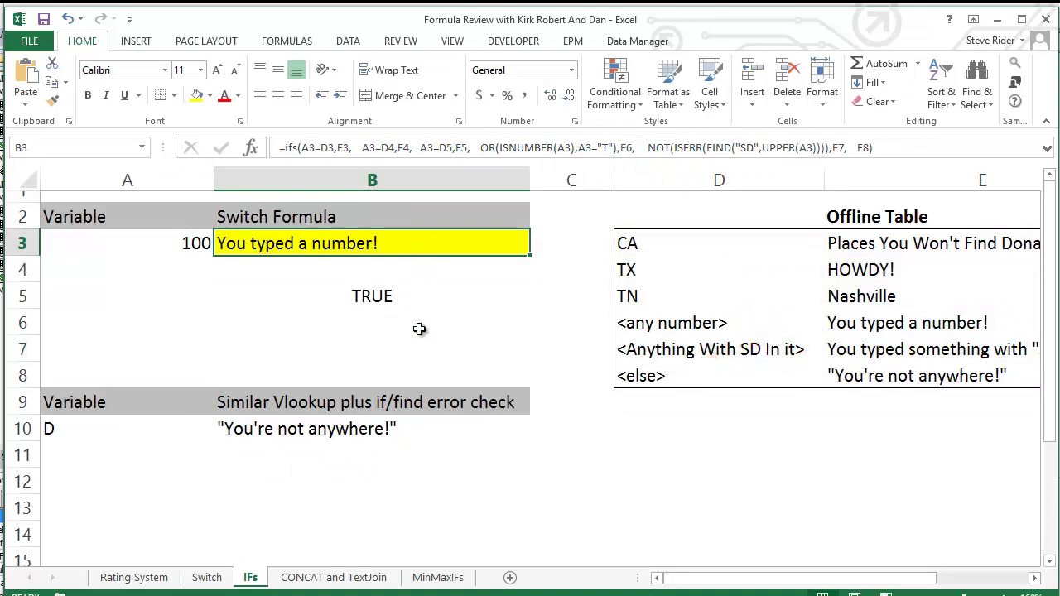
click(412, 429)
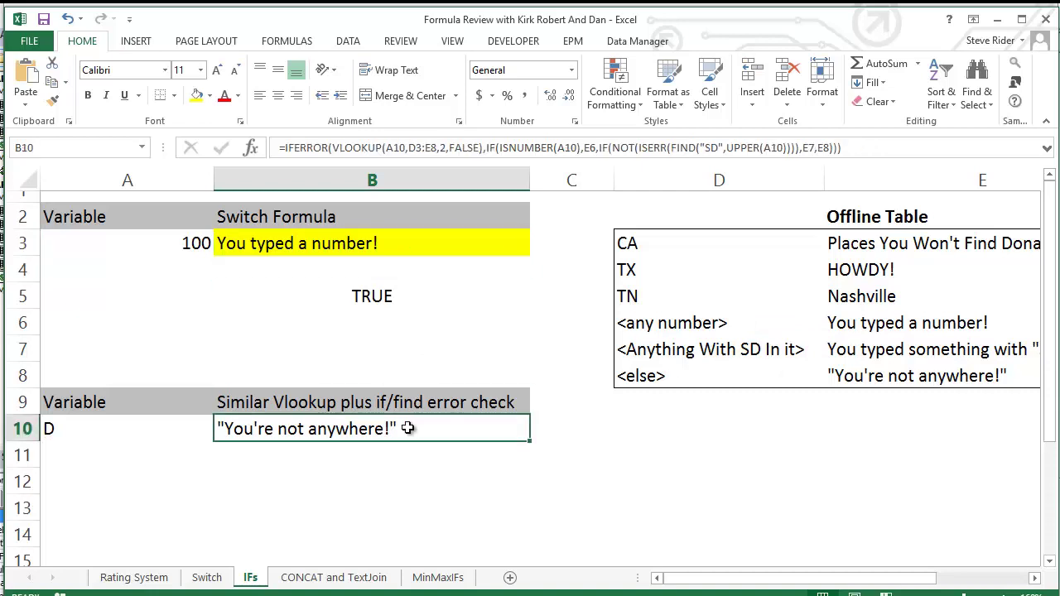
click(428, 245)
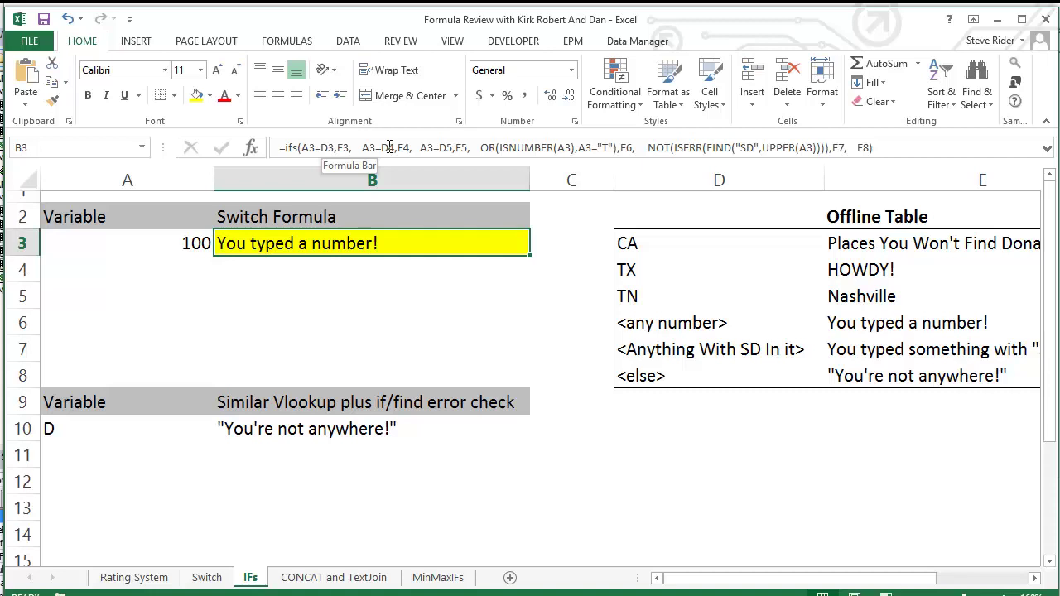
Test the ifs formula by entering CA and TX in turn as the variable in A3
click(196, 243)
text(CA)
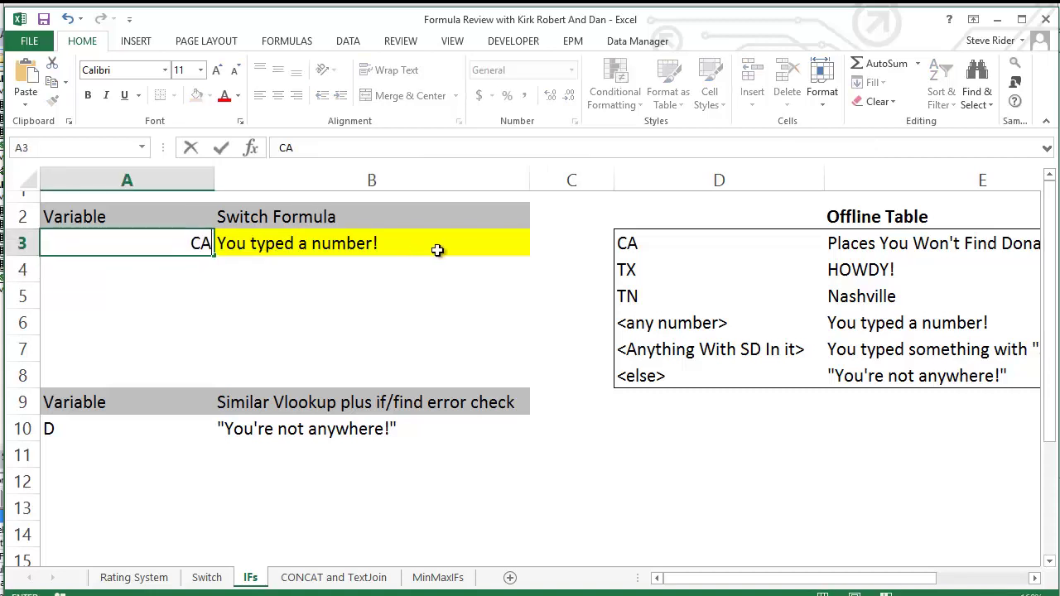
key(Return)
click(83, 244)
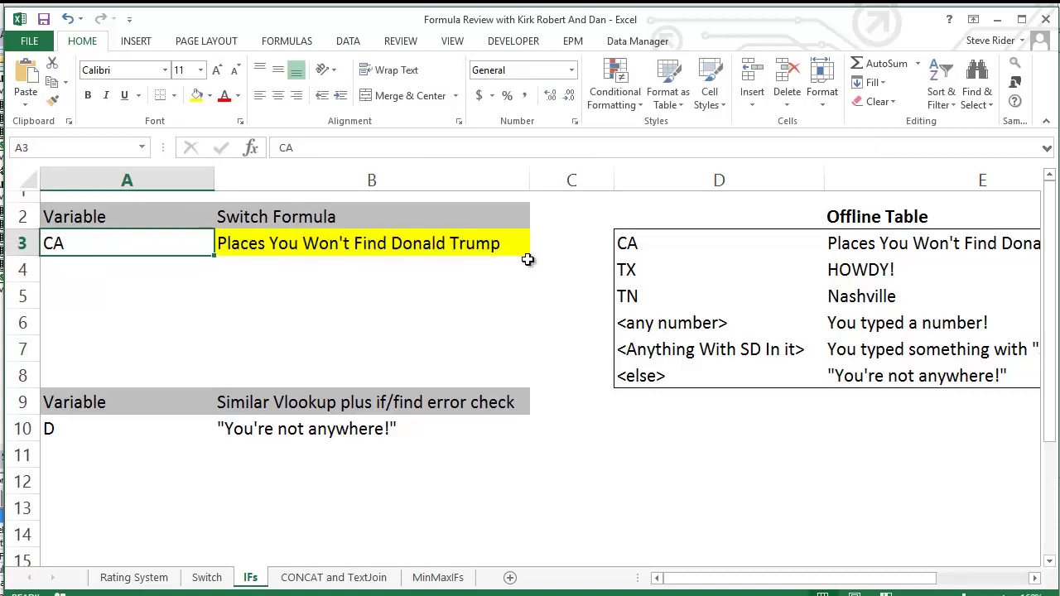
text(TX)
key(Return)
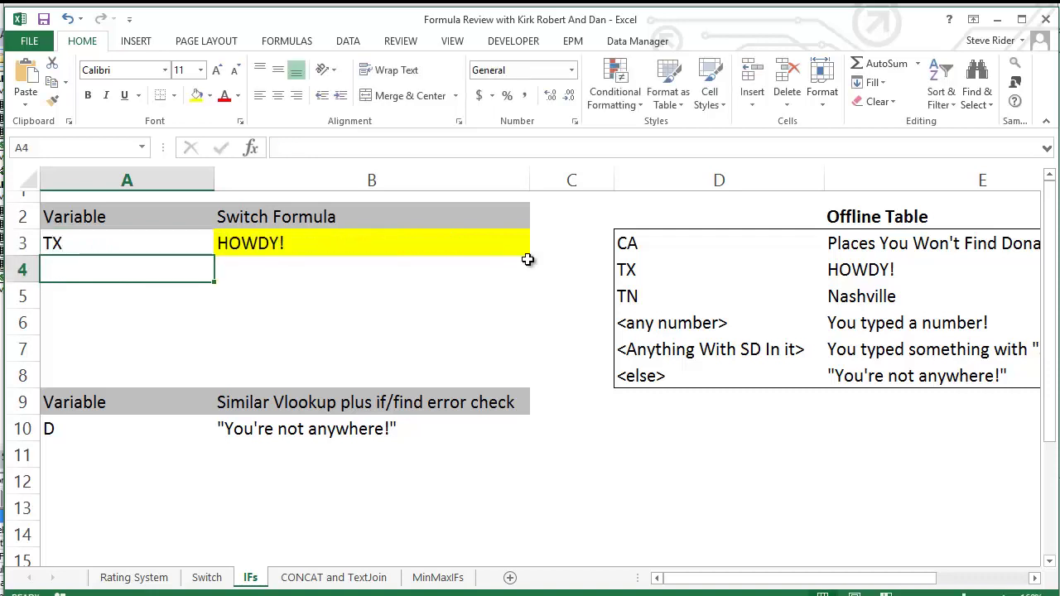
Set the variable in A3 to 100 to test the number condition of the ifs formula
click(159, 236)
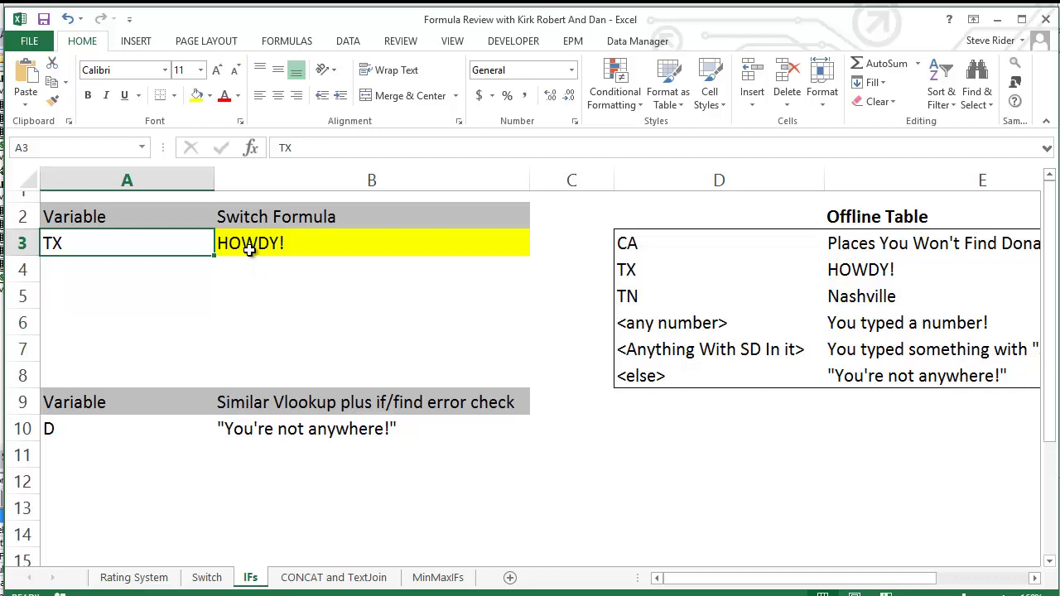
text(100)
key(Return)
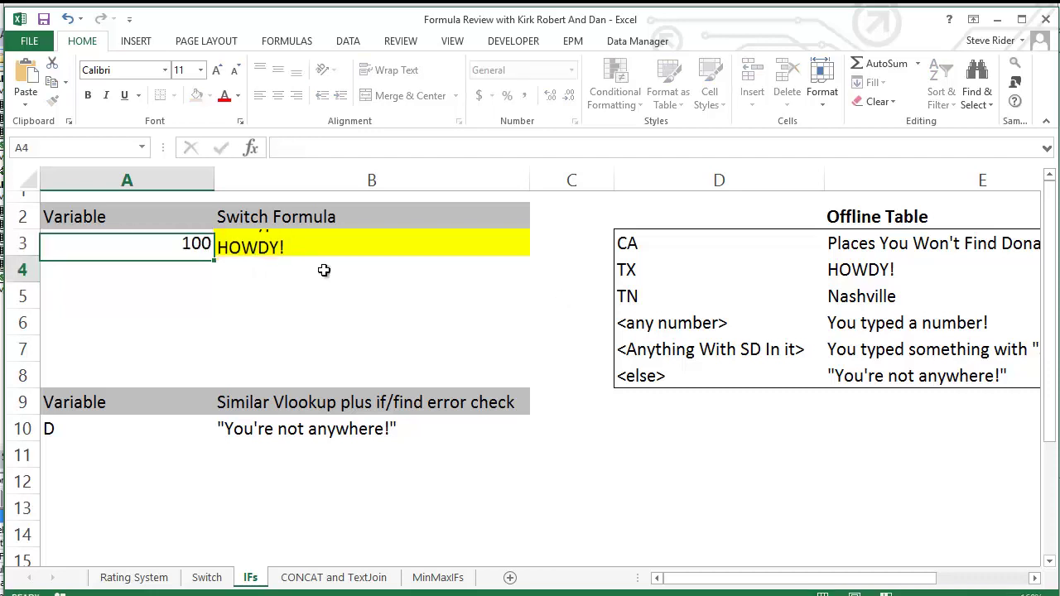
Review the ifs formula in B3 and test its text-search condition by setting A3 to SD
click(386, 245)
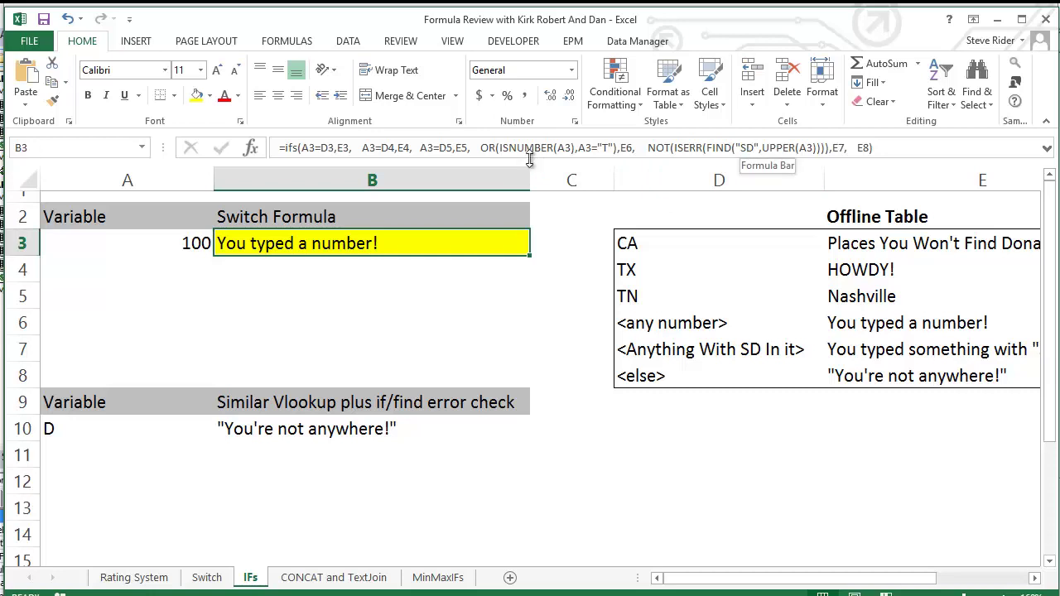
click(163, 238)
text(SD)
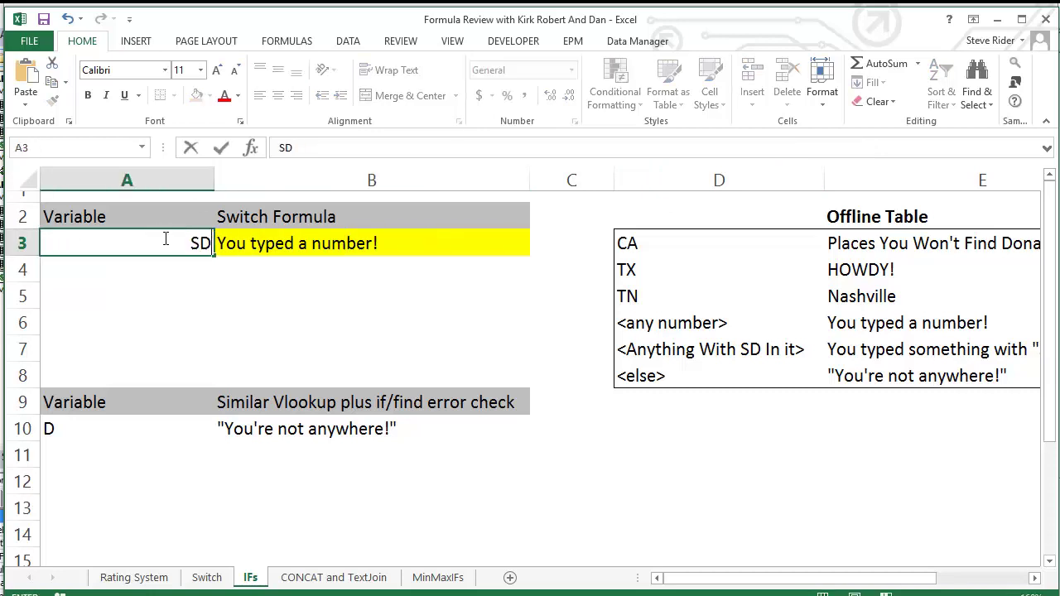
key(Return)
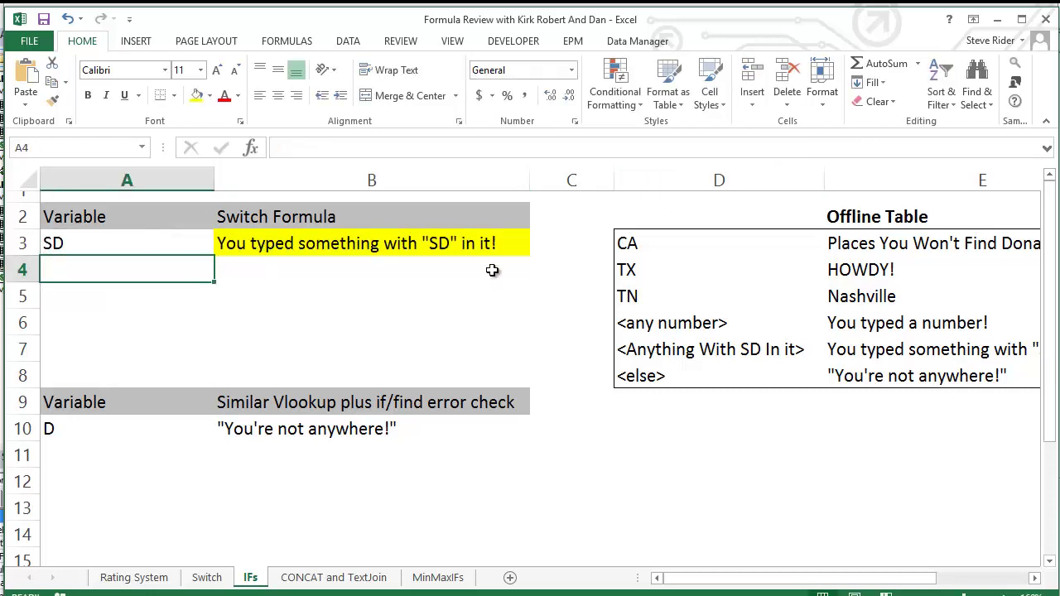
Set the variable in A3 to HI SD BOOM and return to the Book2 workbook
click(168, 238)
text(HI SD BOOM)
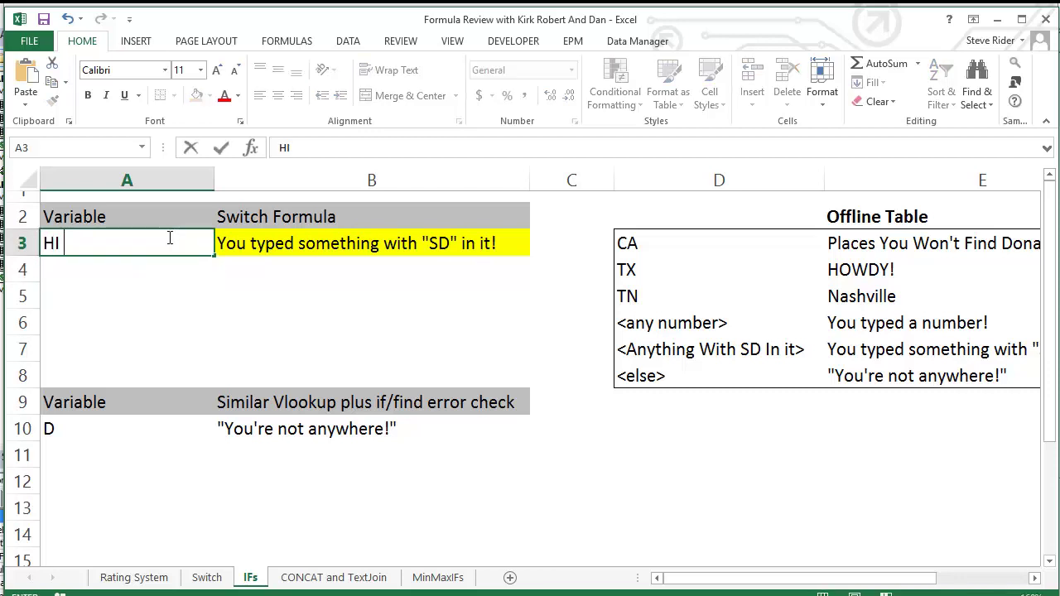
key(Return)
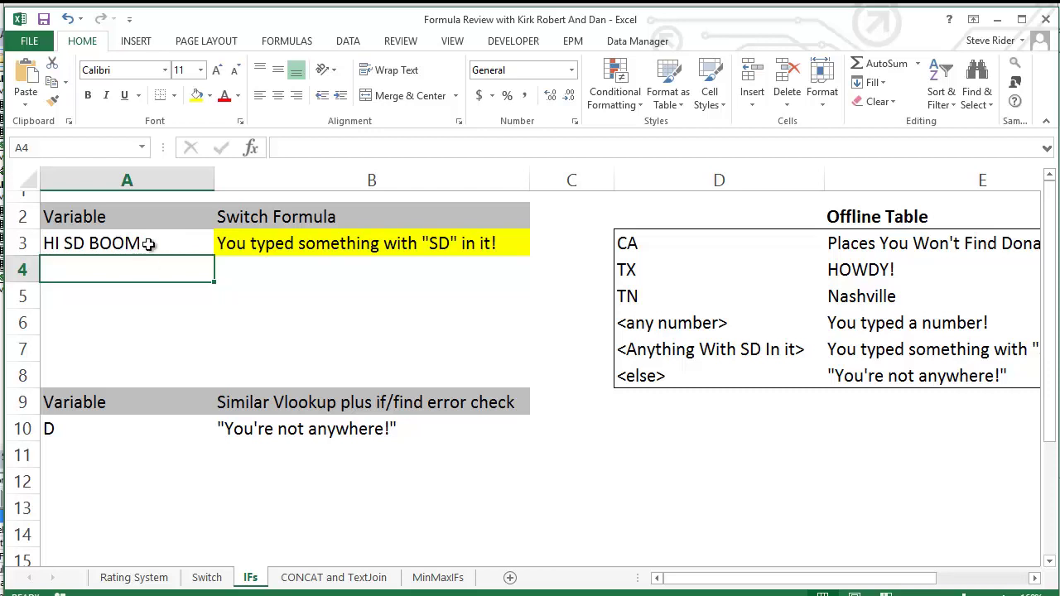
click(149, 244)
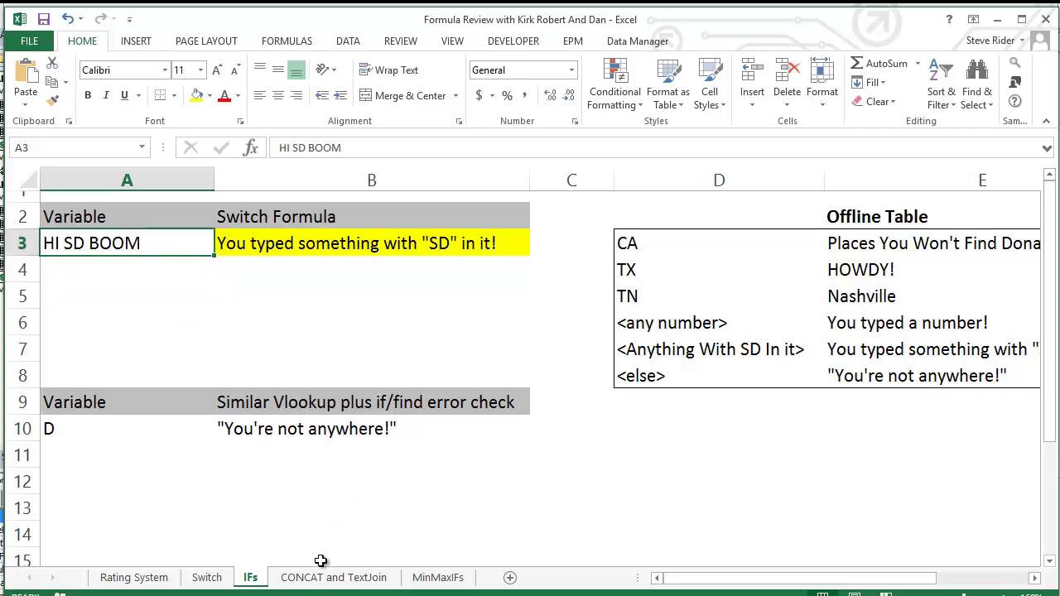
click(295, 242)
click(193, 274)
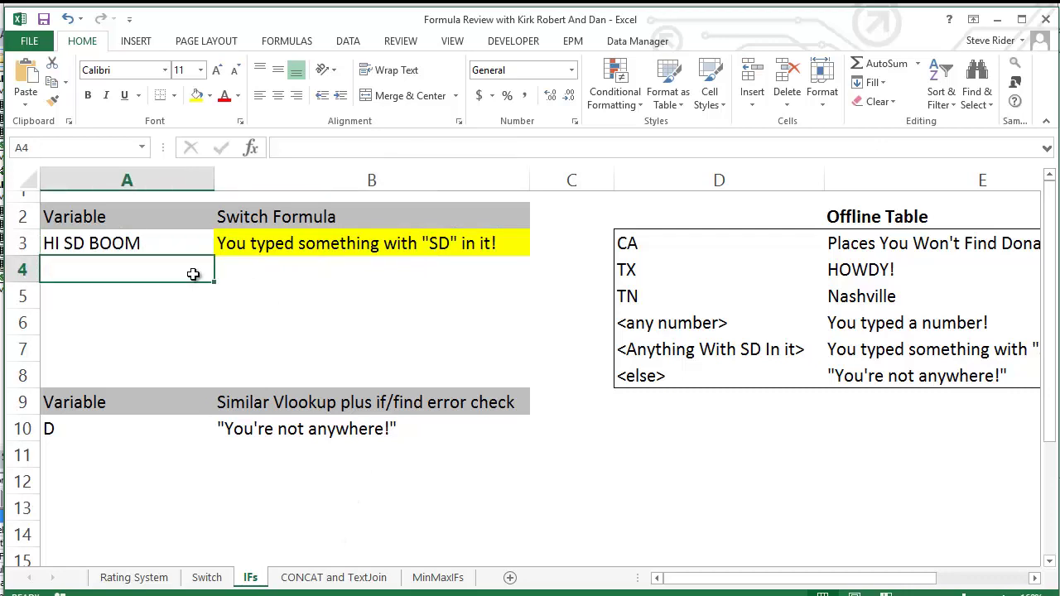
click(997, 19)
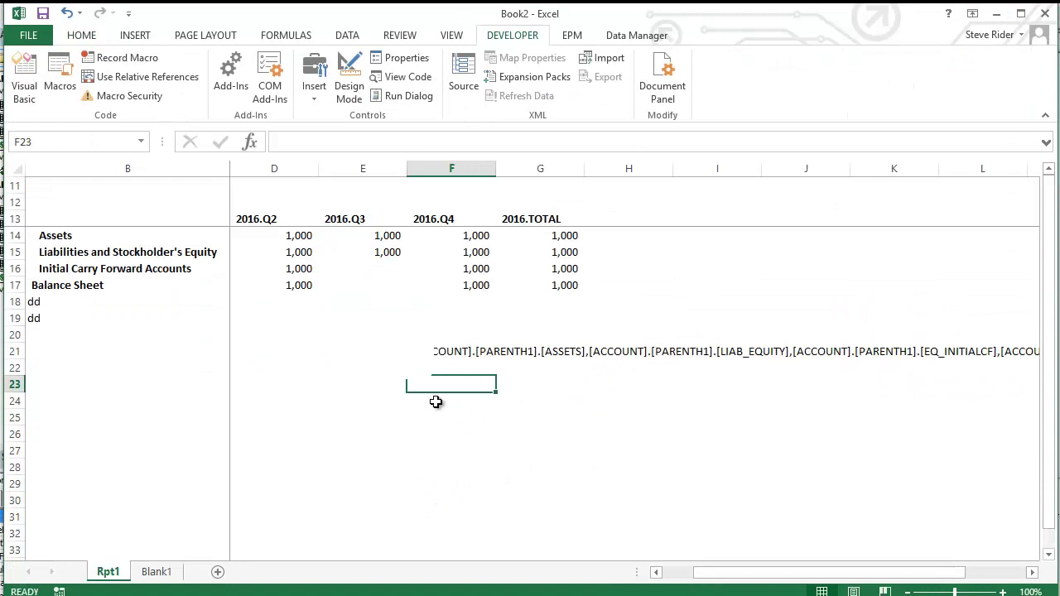
text(=pare)
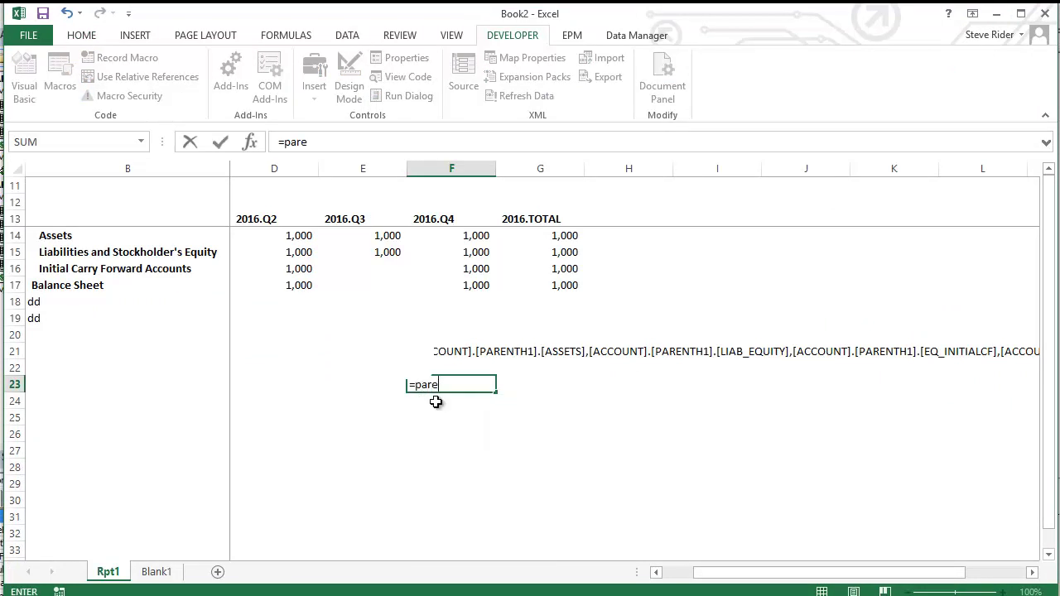
key(BackSpace)
key(BackSpace)
key(BackSpace)
key(BackSpace)
text(B)
key(Escape)
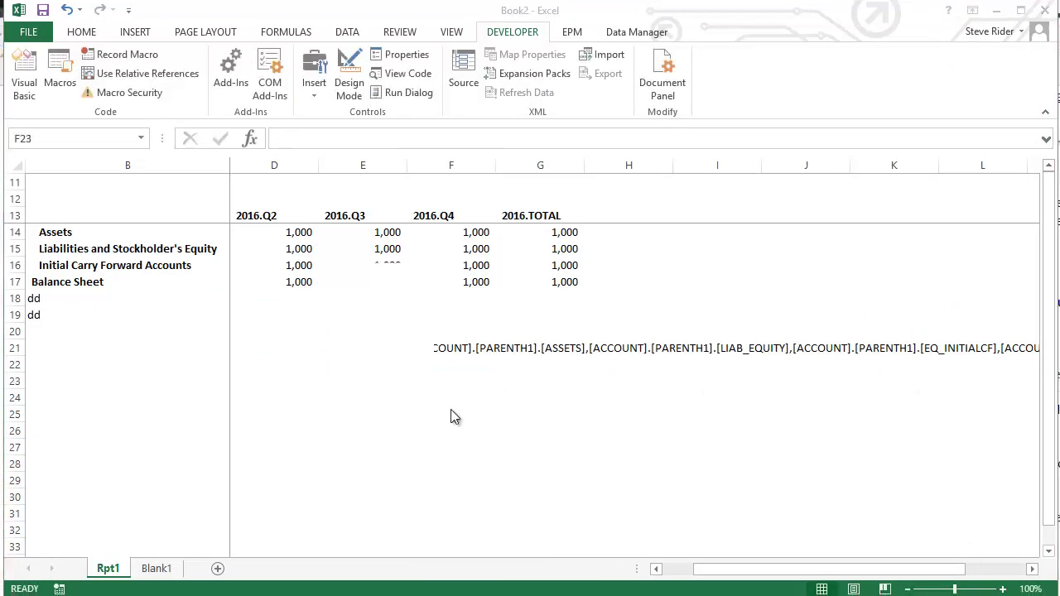
Enter a SHOW_BPC_PARENTS formula in F23 that takes the 2016.Q3 header in E13 as its member ID
text(=-)
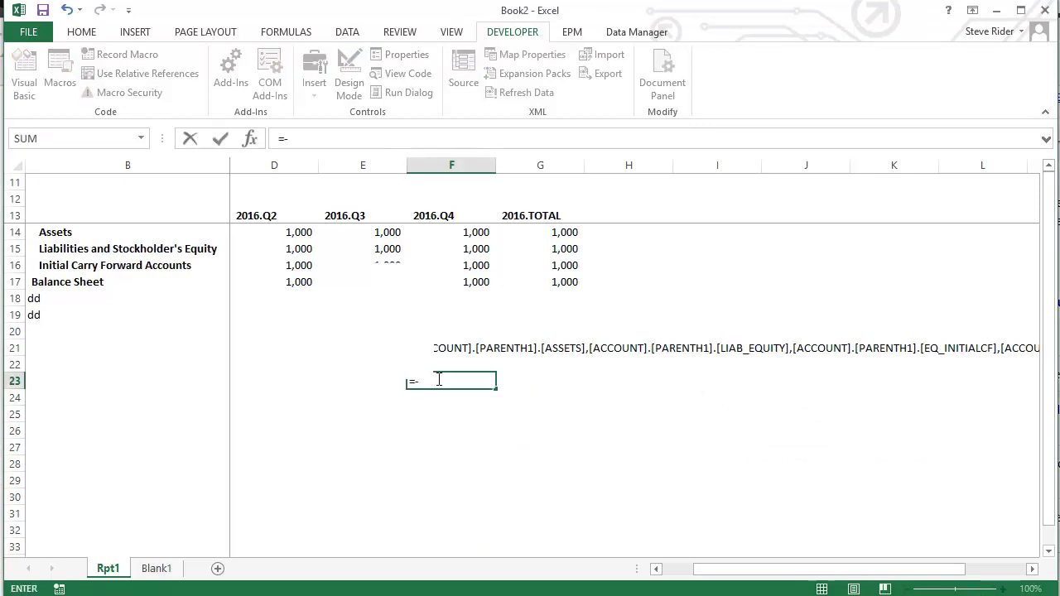
key(BackSpace)
text(sho)
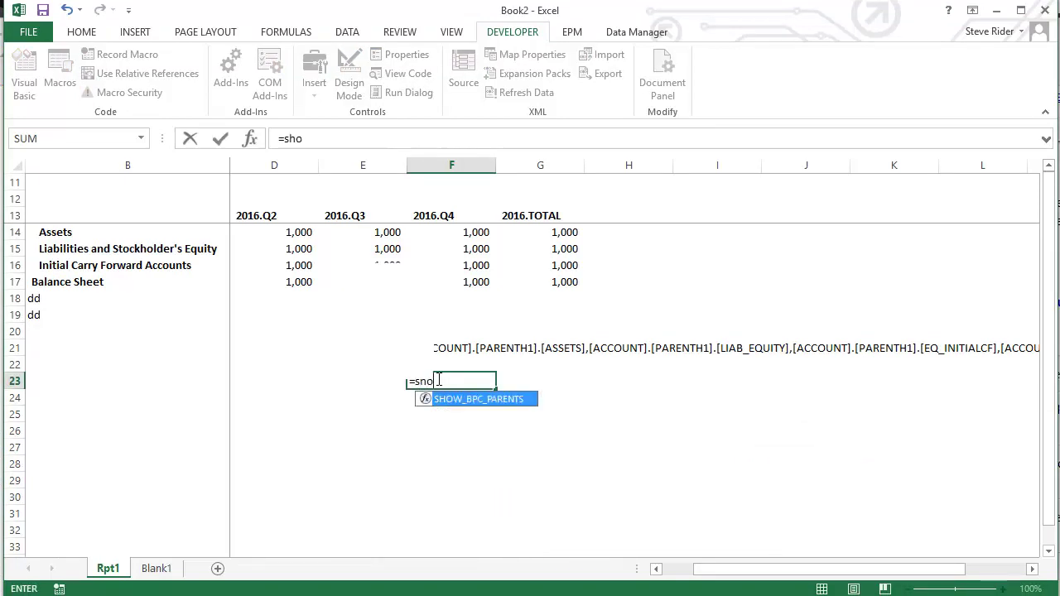
key(Tab)
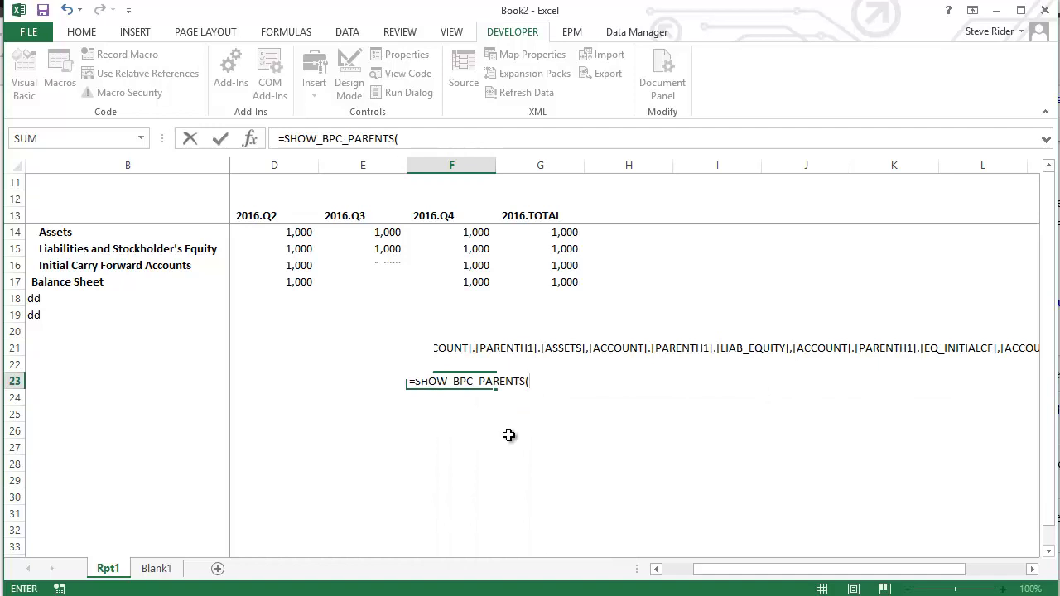
click(364, 215)
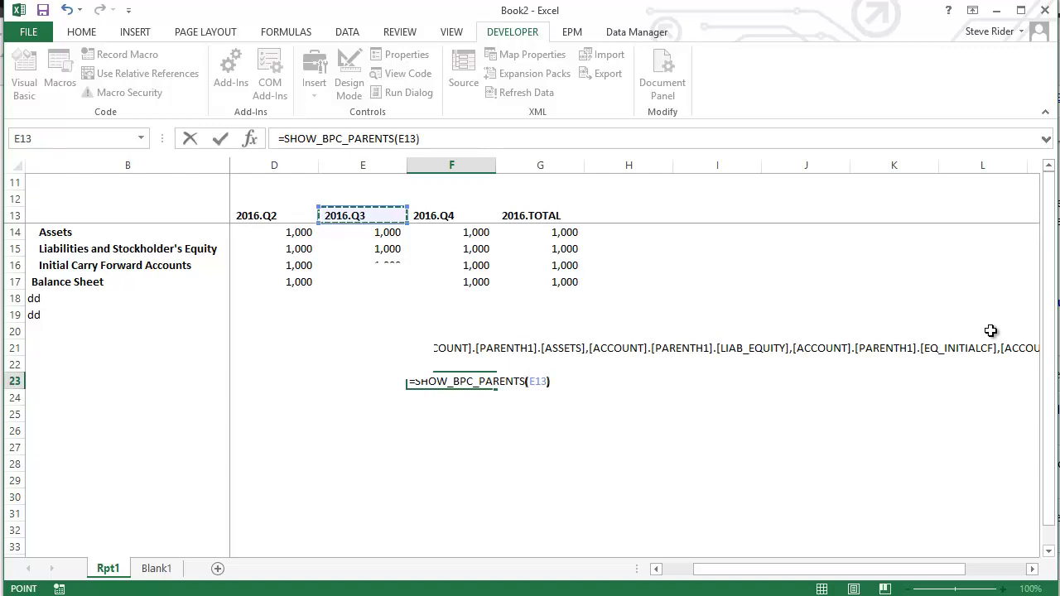
key(Return)
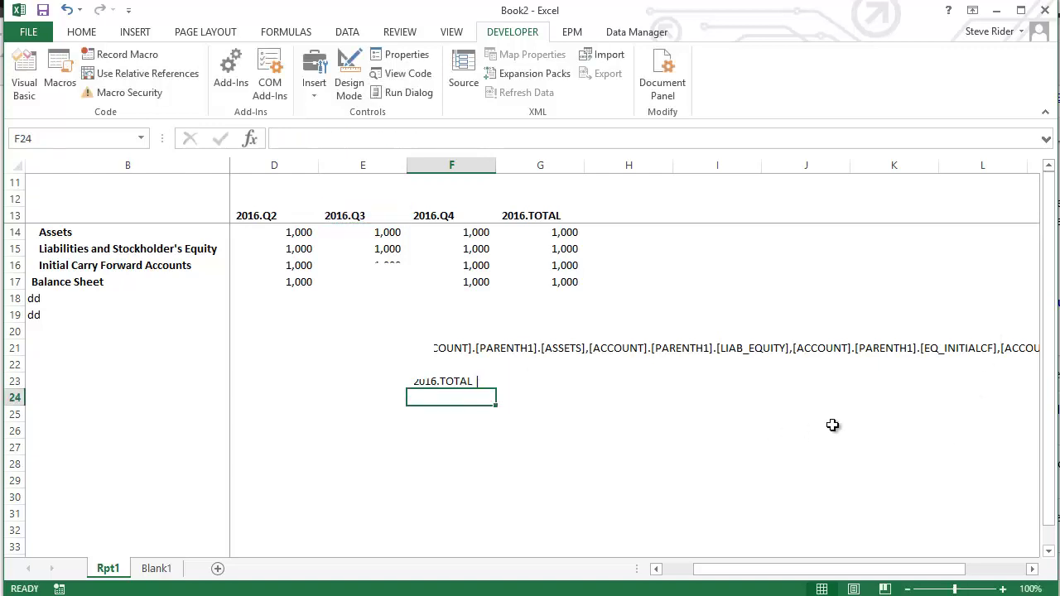
Edit the arguments of the F23 formula and set TextSeperator to " - ", leaving HierarchyNumber empty
click(475, 377)
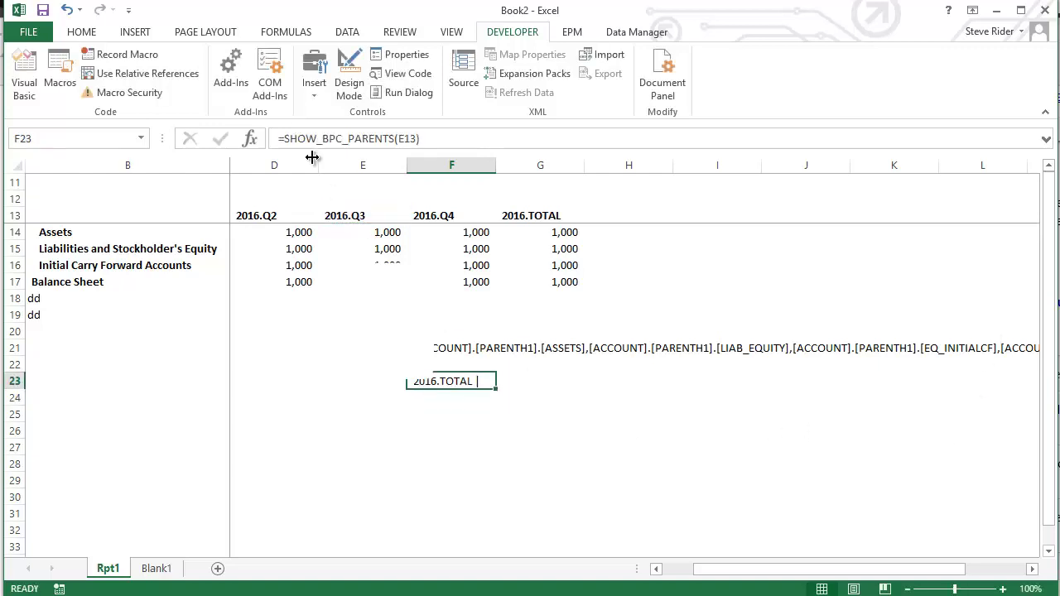
click(249, 138)
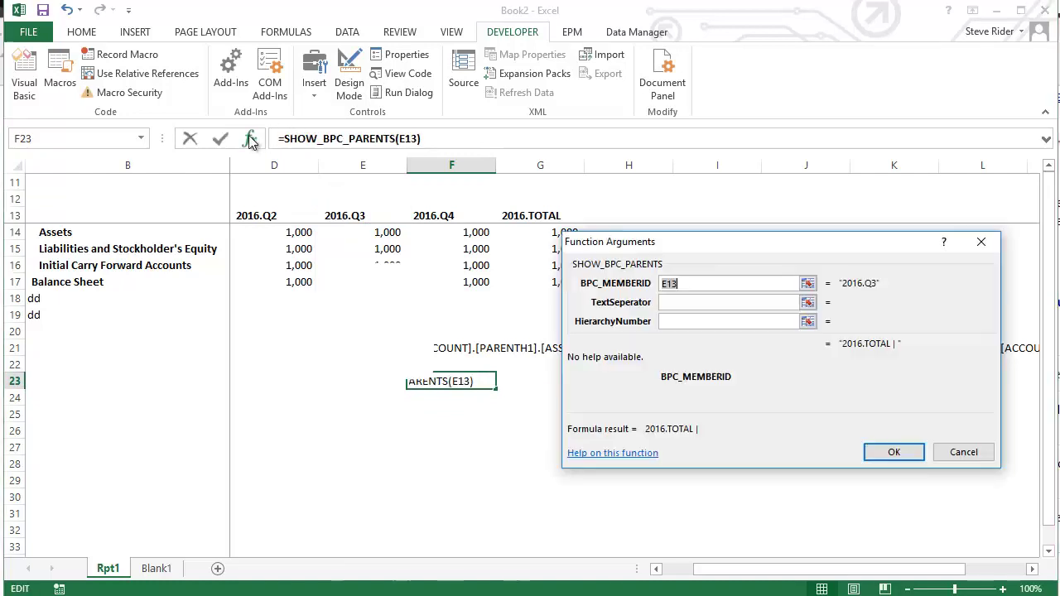
click(695, 303)
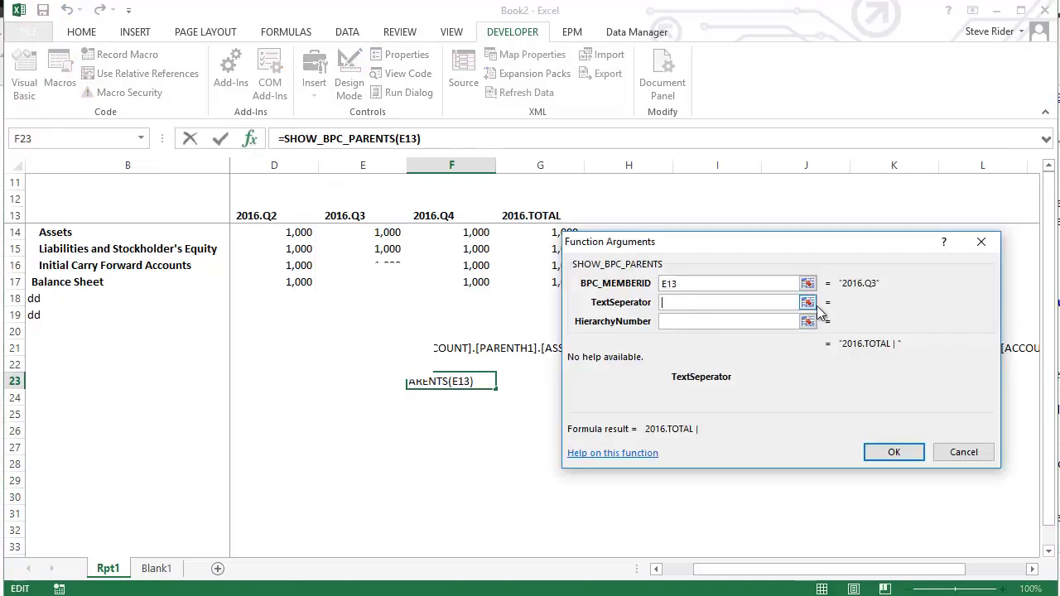
text(" -)
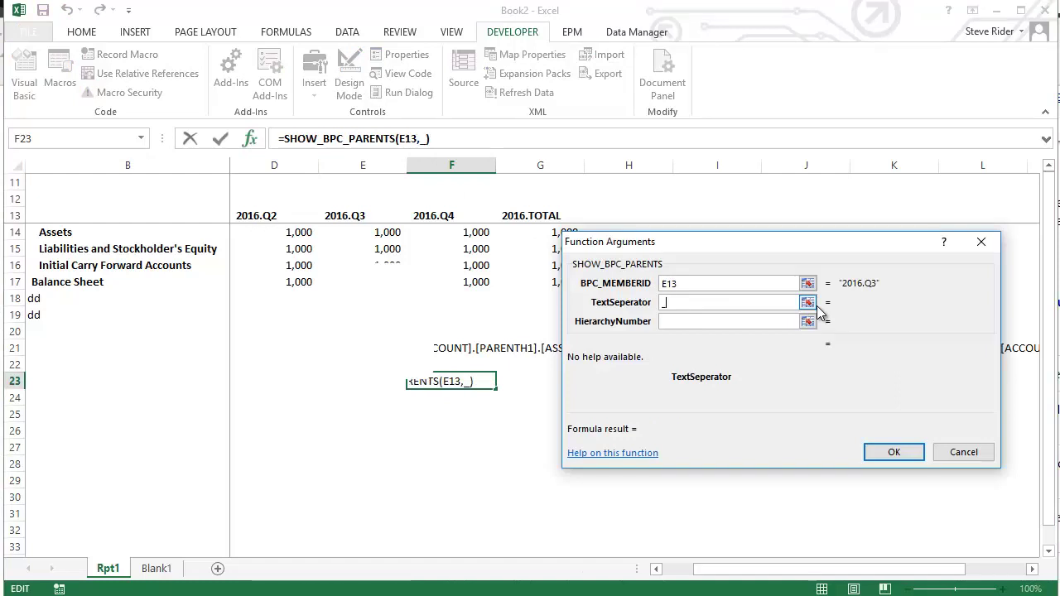
text( ")
key(Tab)
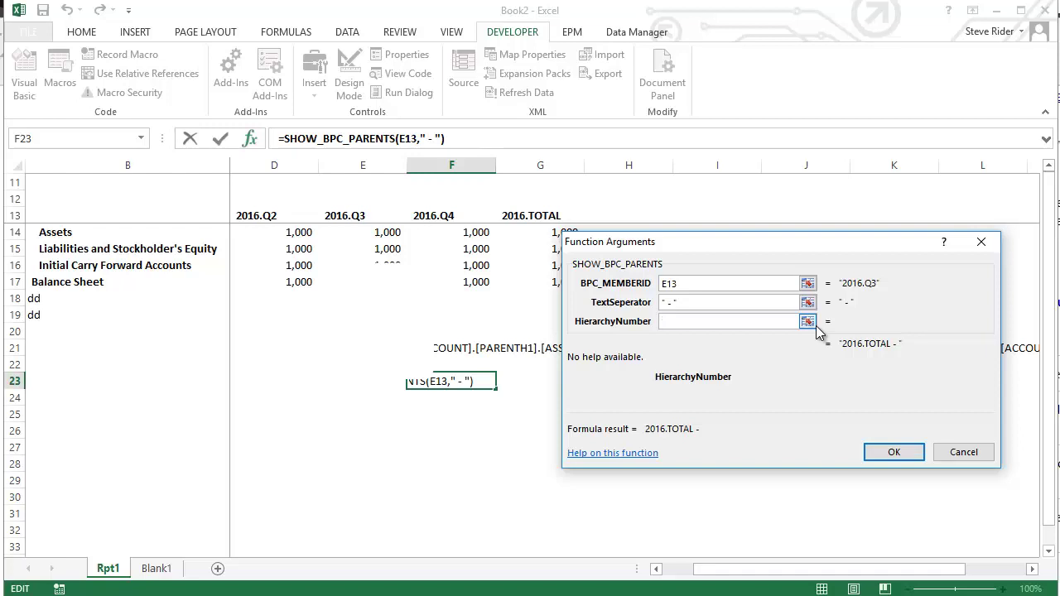
text(2)
key(BackSpace)
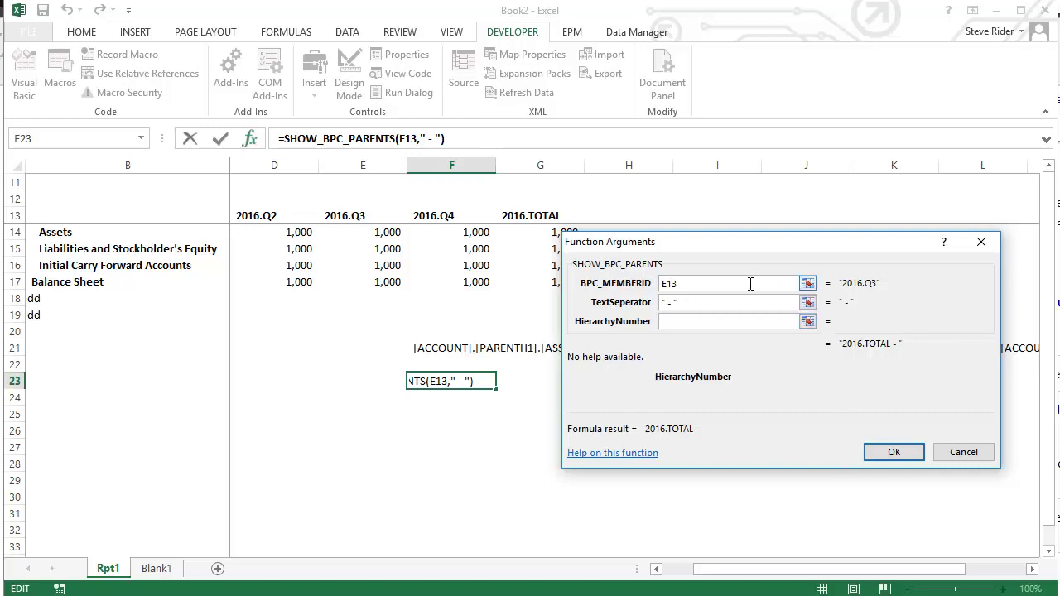
Replace the formula's BPC_MEMBERID argument with "CO_1000:" and apply the arguments to F23
drag(729, 284, 542, 285)
text("CO)
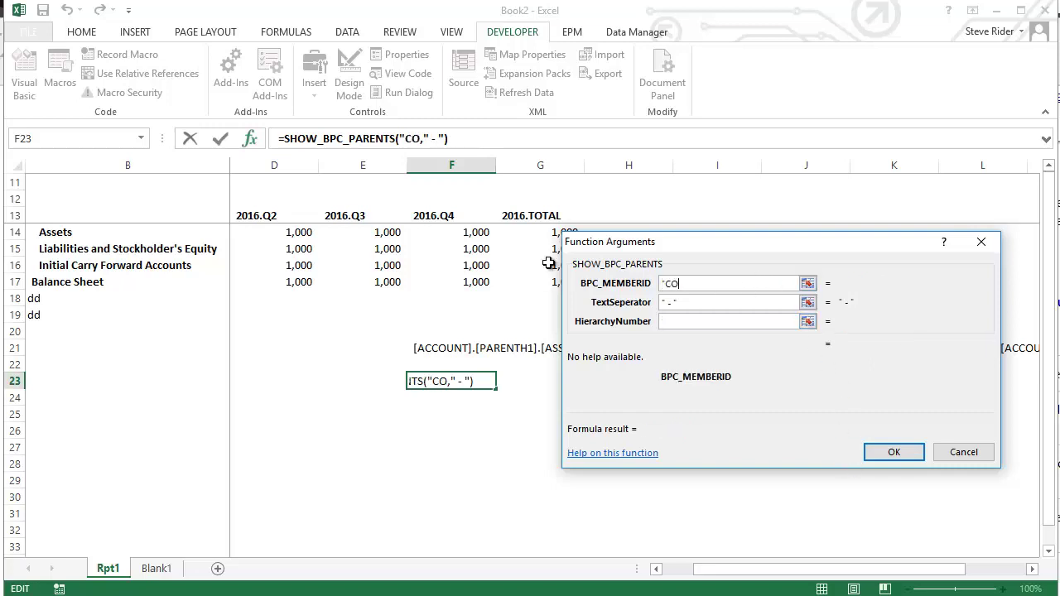
text(_1000:")
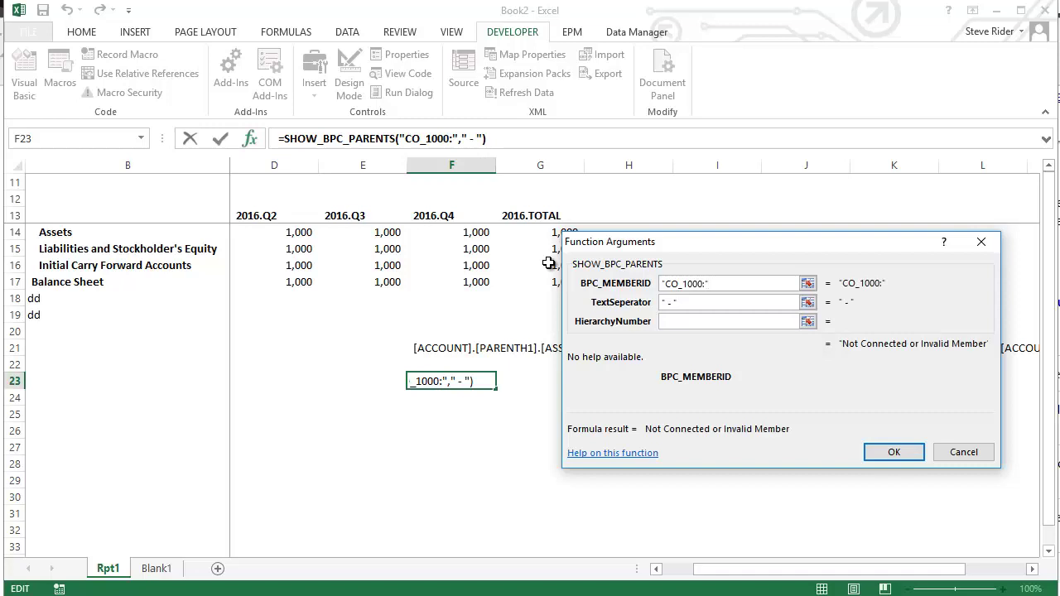
click(891, 452)
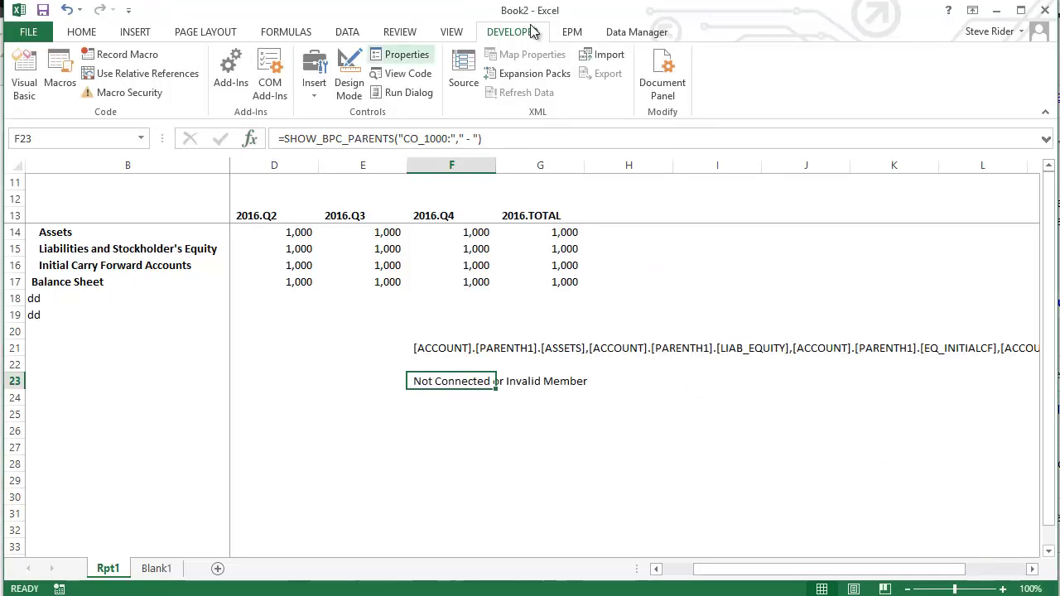
Remove the stray colon from the member ID in the F23 formula so that it reads "CO_1000"
click(577, 35)
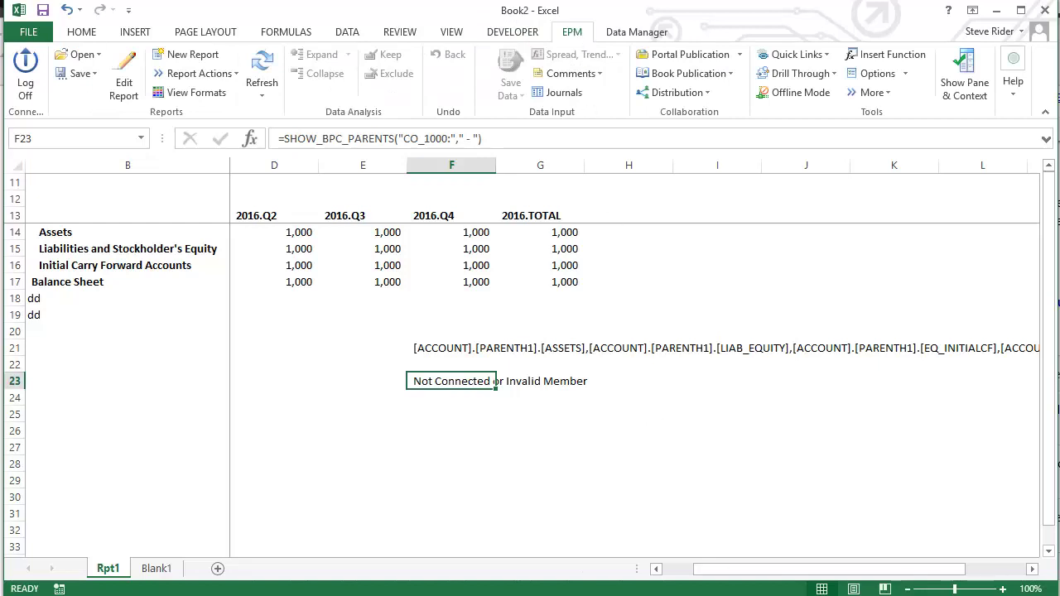
key(alt+Tab)
click(457, 386)
click(449, 139)
key(Delete)
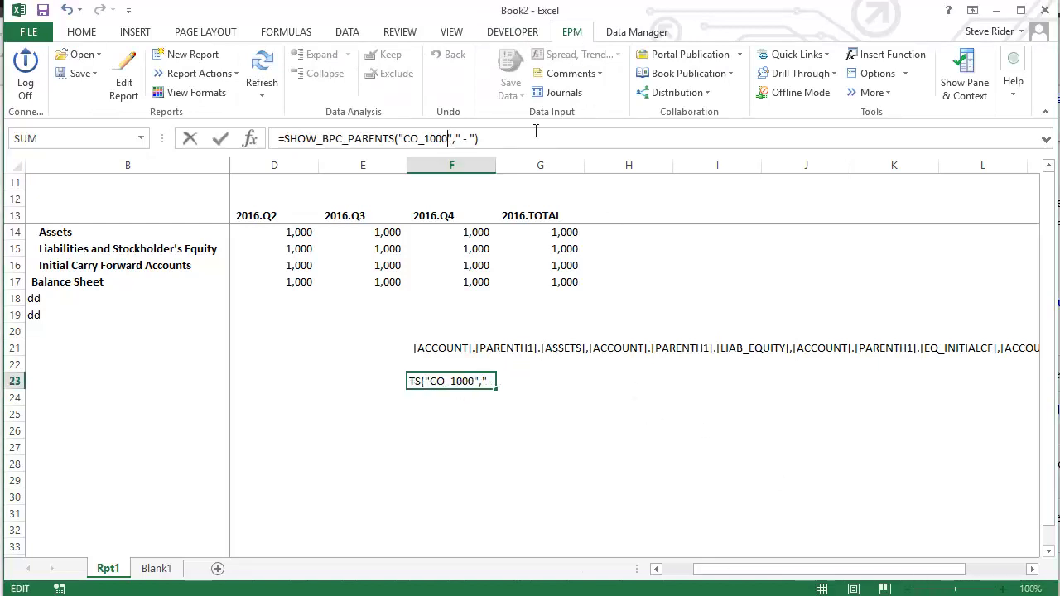
key(Return)
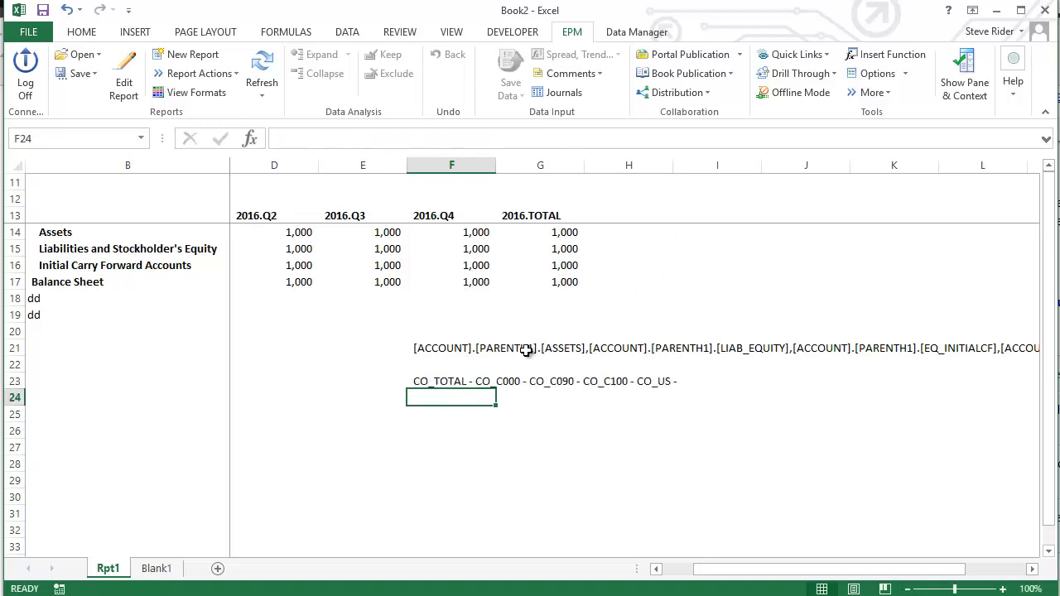
click(443, 381)
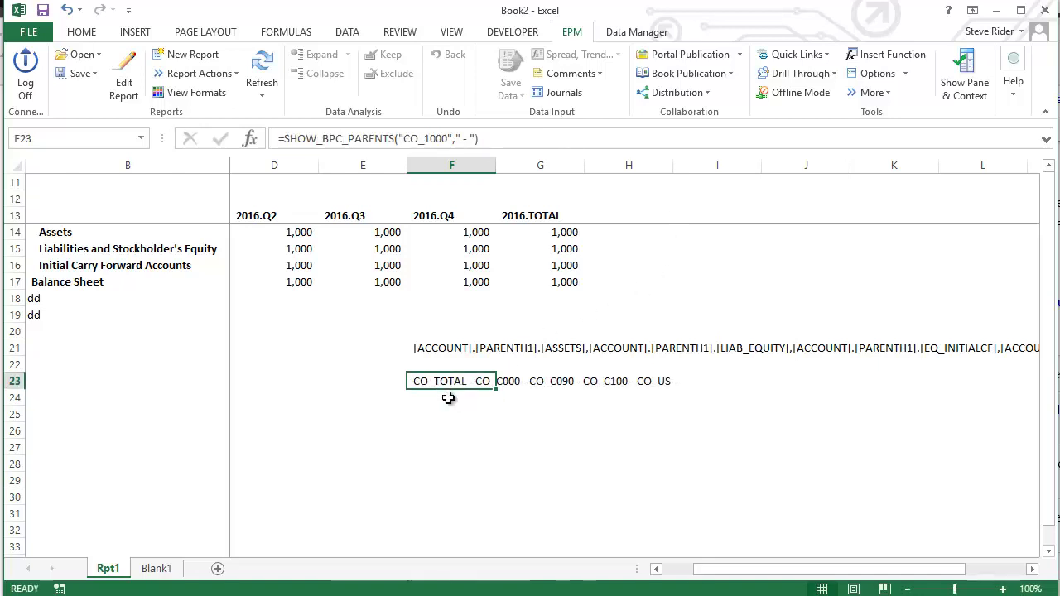